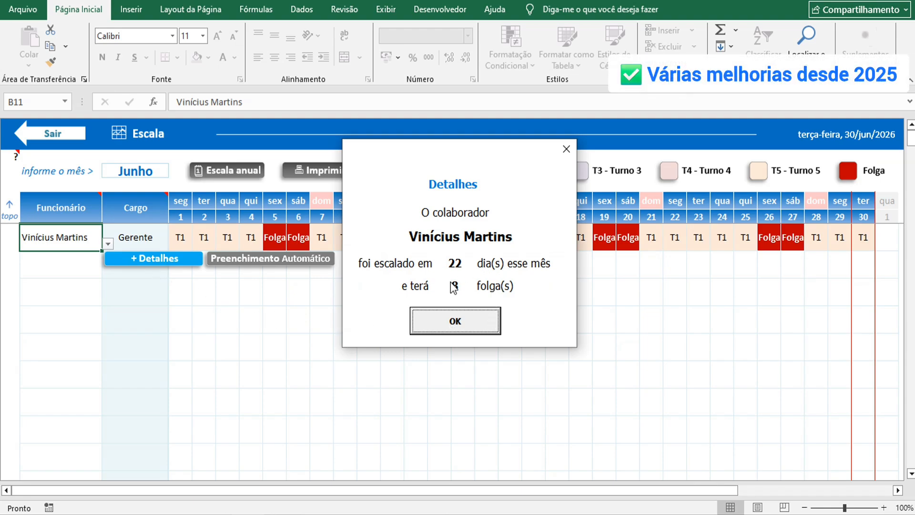
- Close the employee details, then view the daily staffing summary for Friday, day 5, in the June schedule
left_click(482, 327)
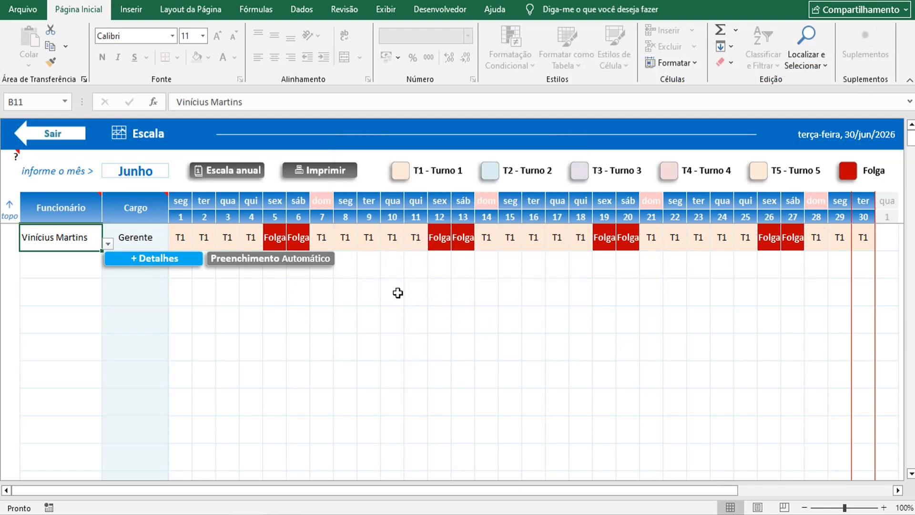
left_click(185, 198)
left_click(274, 201)
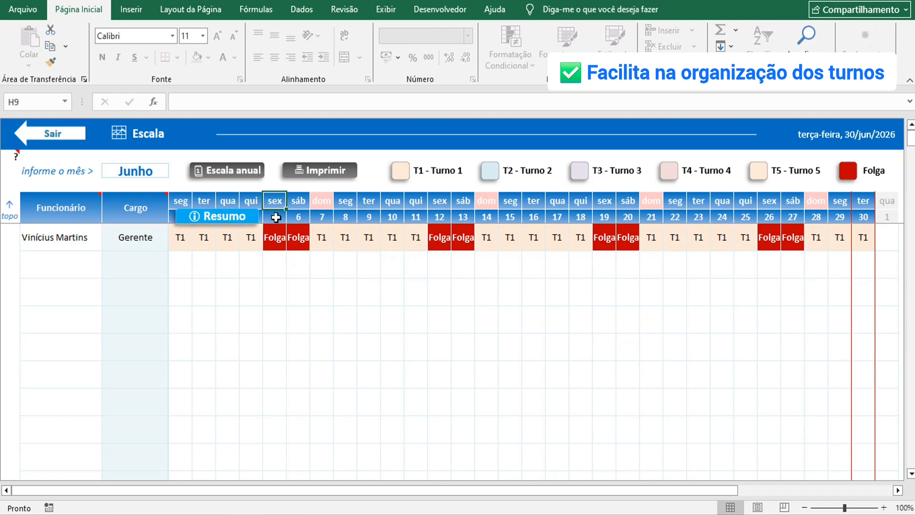
left_click(231, 216)
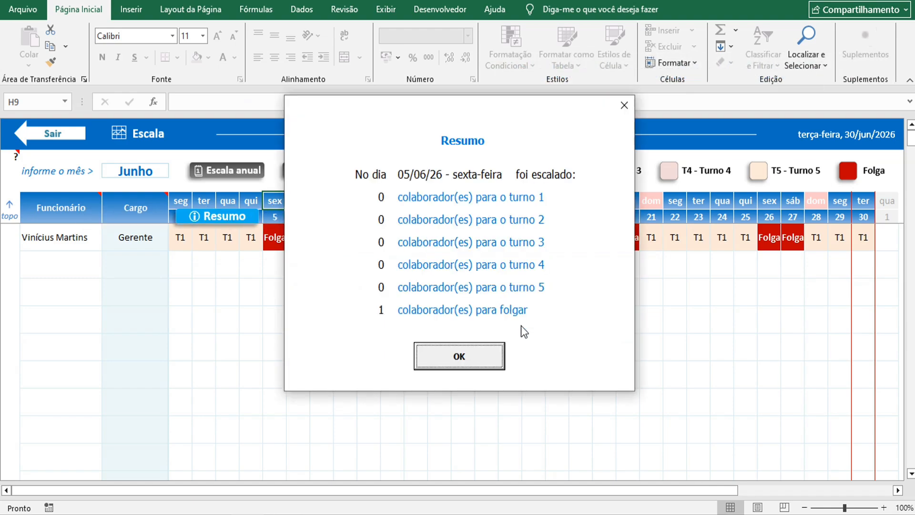
left_click(490, 355)
- Leave the schedule for the main menu and view the overview of the complete Prime version
left_click(70, 142)
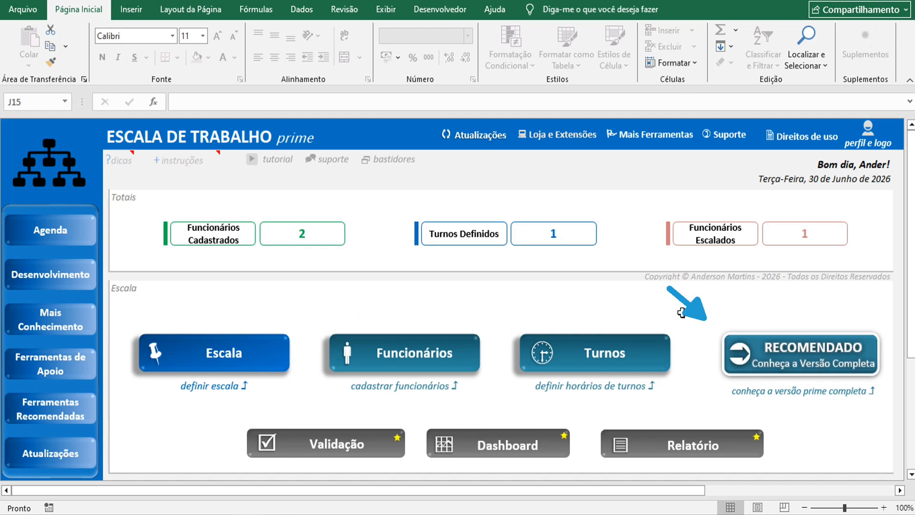
left_click(757, 350)
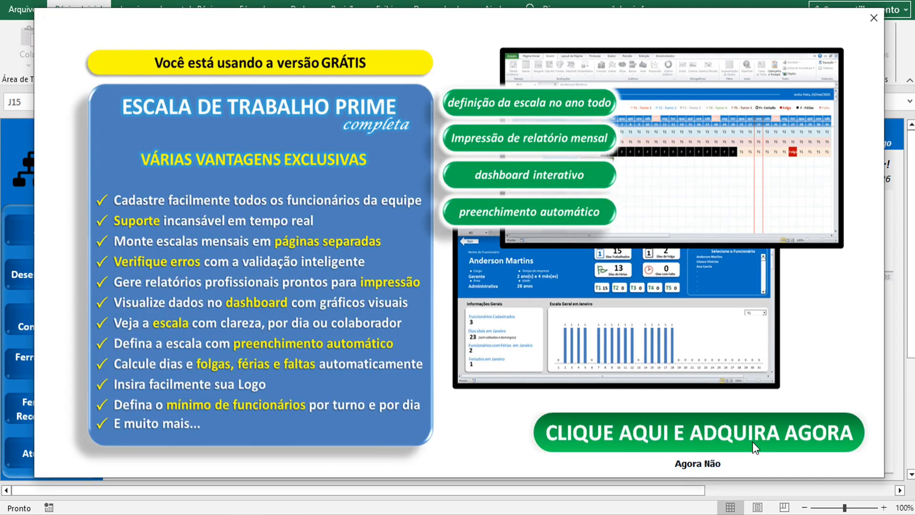
left_click(717, 464)
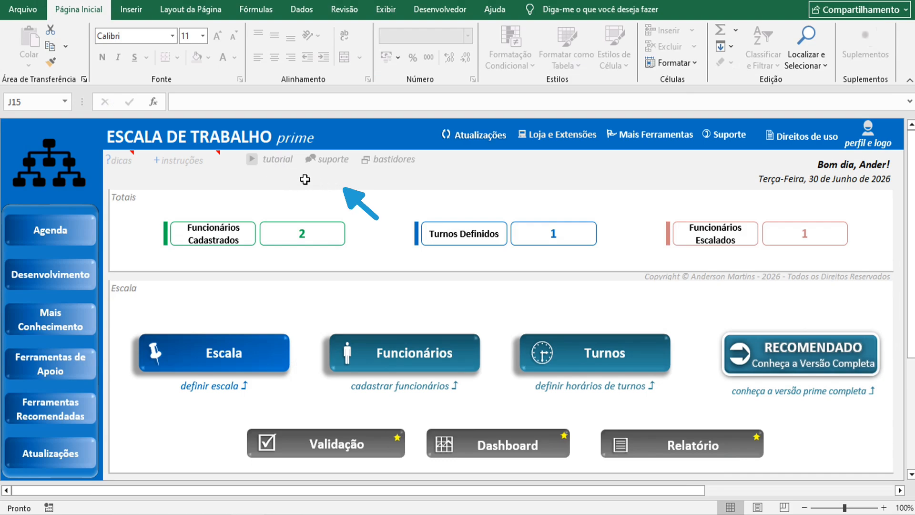
- Browse the support centre's frequently asked questions under Assuntos técnicos and return to the main menu
left_click(326, 161)
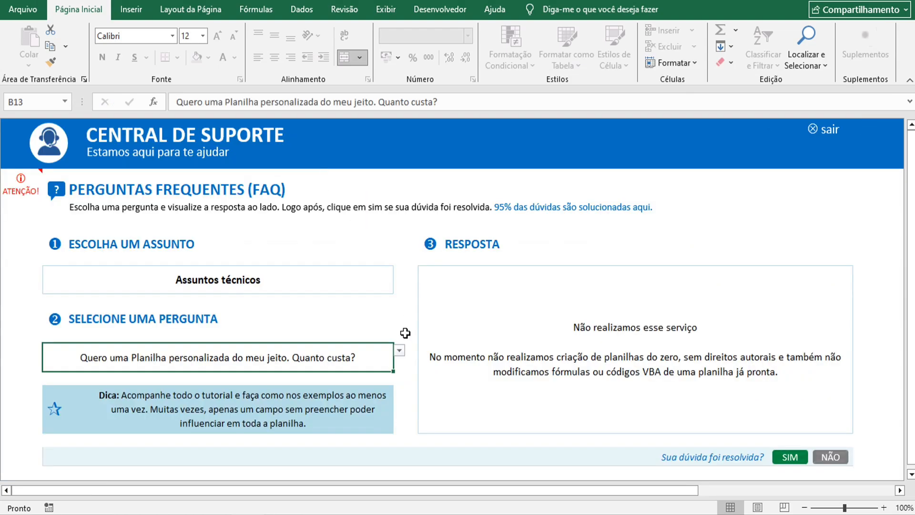
left_click(400, 351)
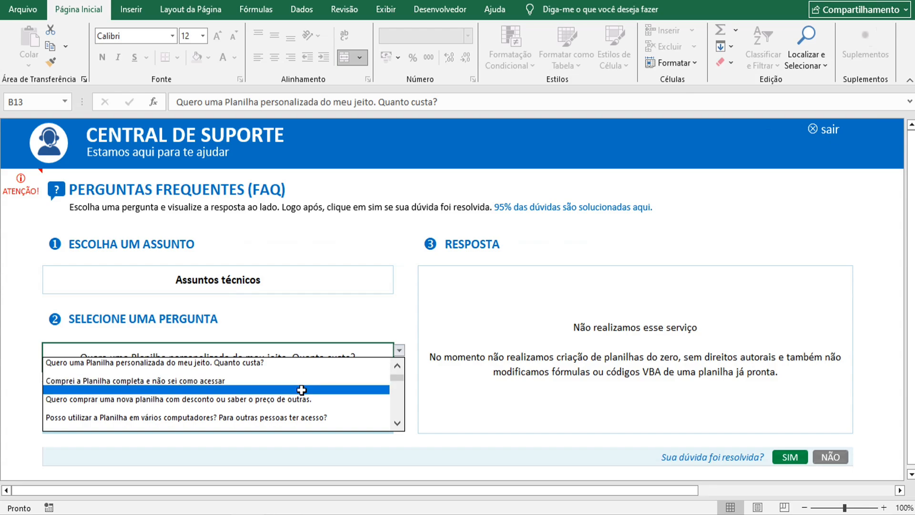
left_click(332, 240)
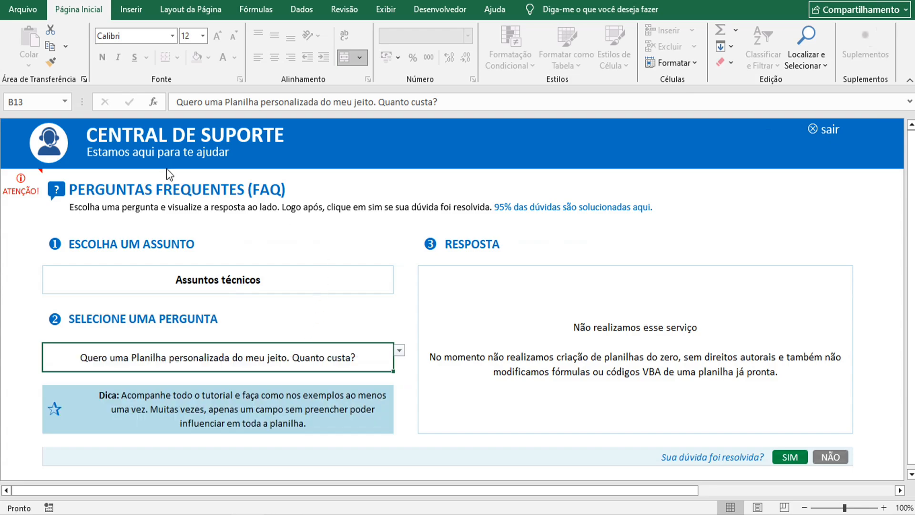
left_click(831, 131)
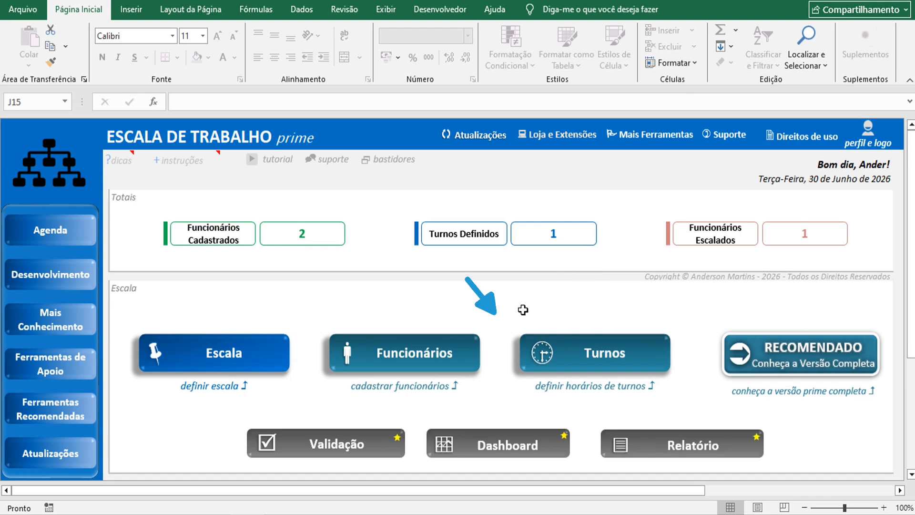
- Set the start time of T2 - Turno 2 to 18:00 on the Turnos page and return to the main menu
left_click(645, 345)
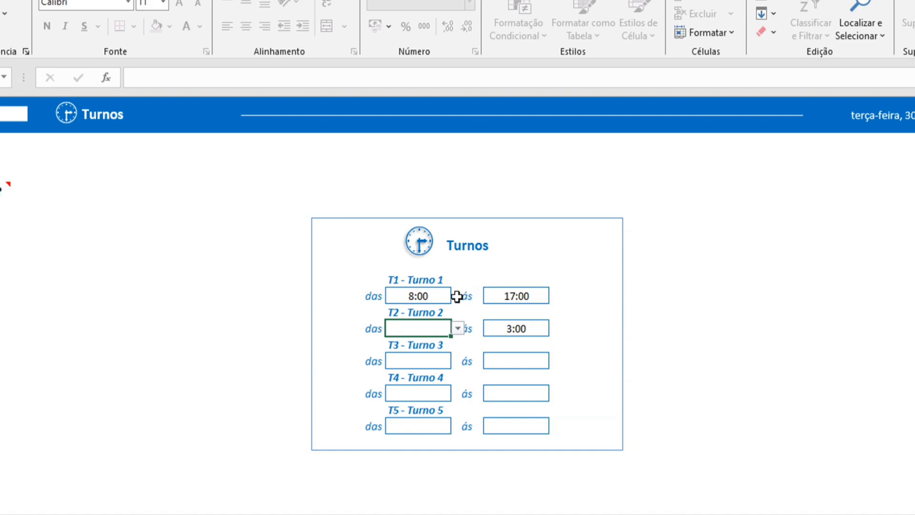
left_click(435, 297)
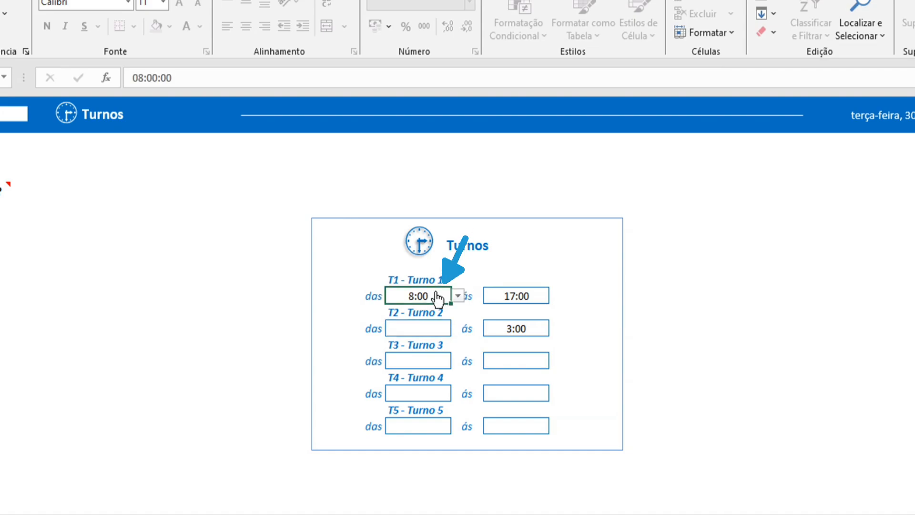
left_click(542, 295)
left_click(439, 327)
left_click(457, 328)
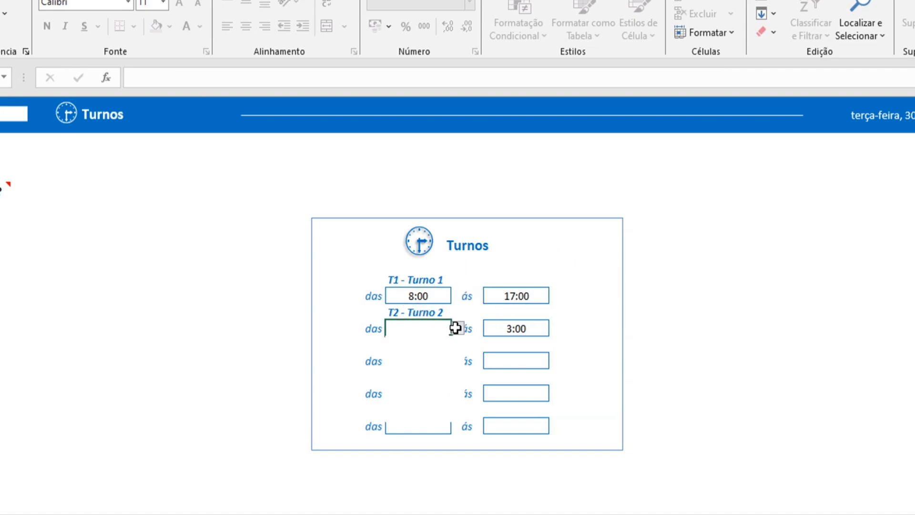
left_click_drag(458, 360, 460, 381)
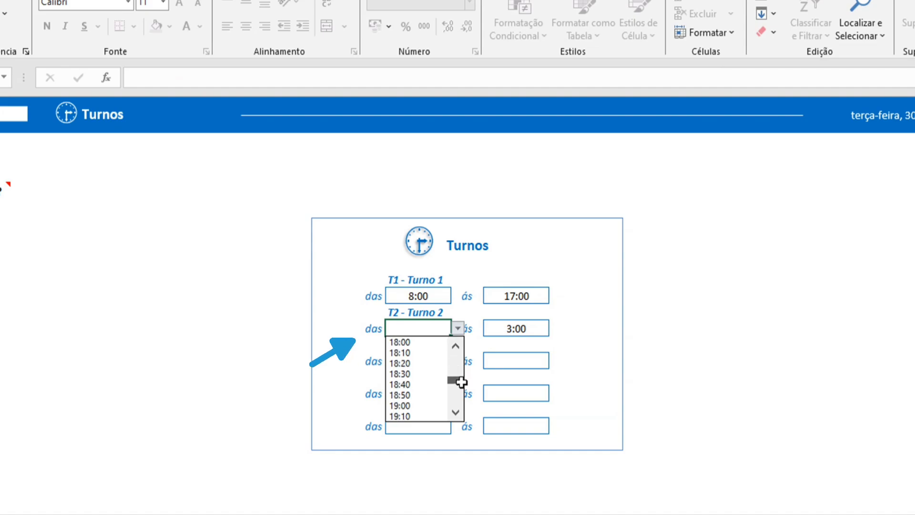
left_click(413, 343)
left_click(500, 327)
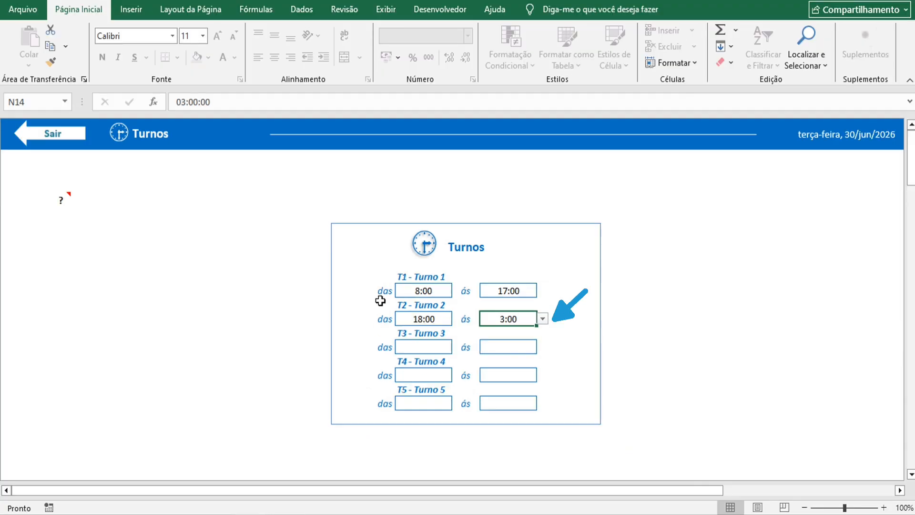
left_click(61, 139)
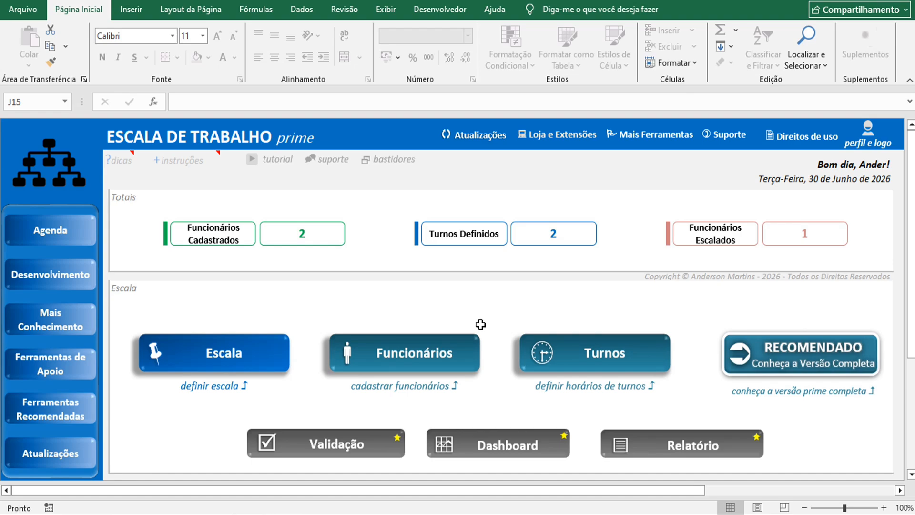
- Open the Funcionários register and examine the second employee's name, role, phone, WhatsApp, e-mail and address fields
left_click(473, 348)
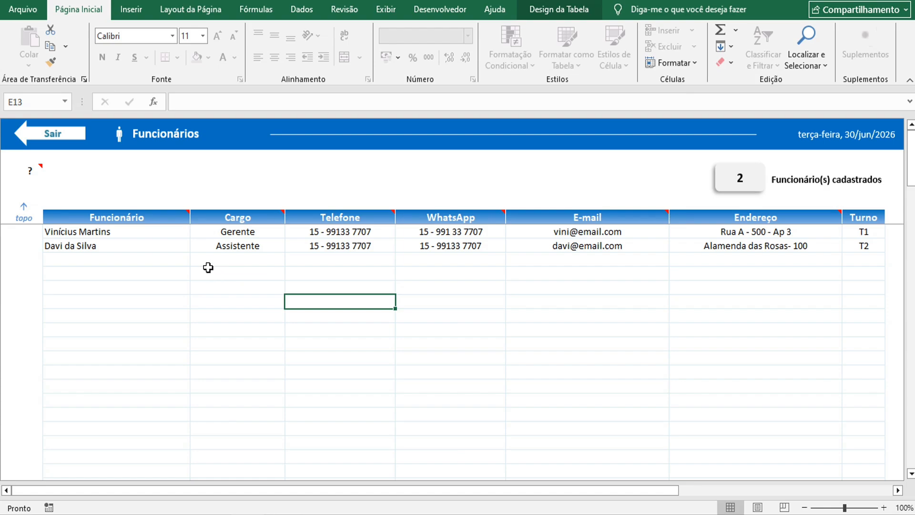
left_click(173, 247)
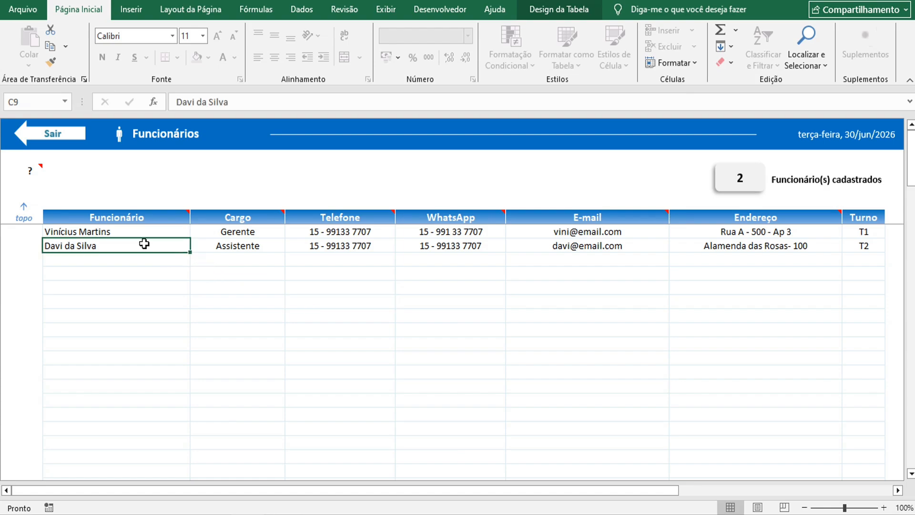
left_click(260, 249)
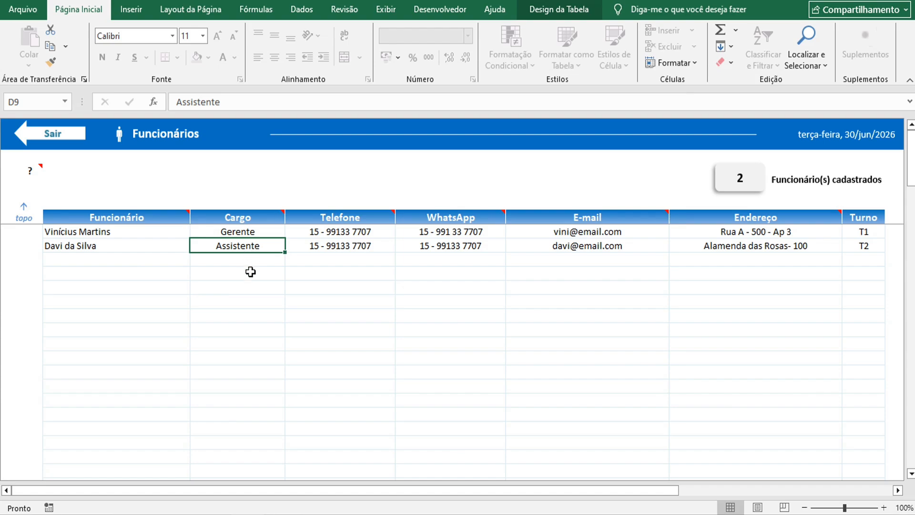
left_click(379, 246)
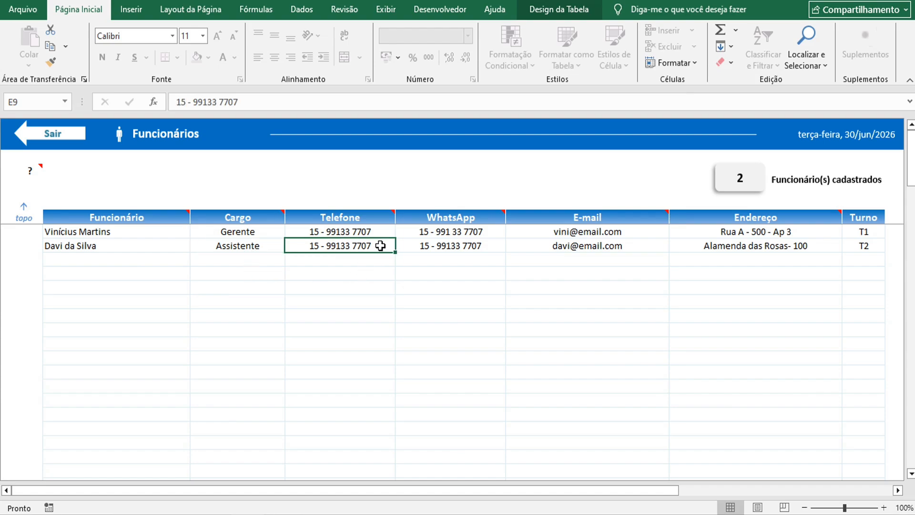
left_click(440, 247)
left_click(553, 246)
left_click(743, 281)
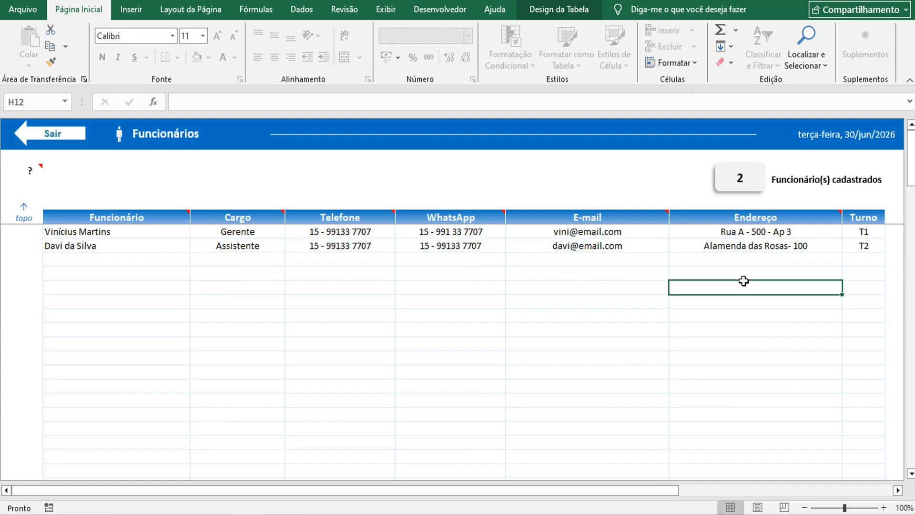
left_click(757, 260)
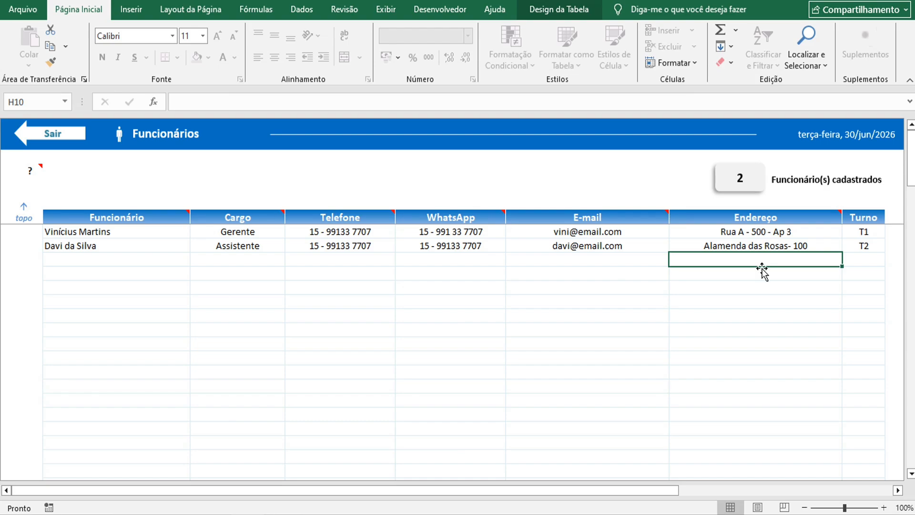
- Assign shift T1 to the second employee in the Funcionários register and return to the main menu
left_click(875, 246)
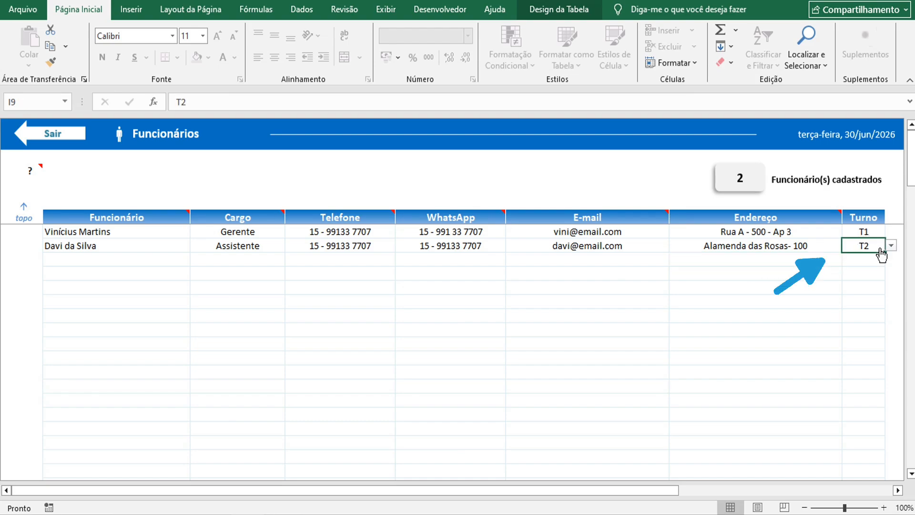
left_click(890, 246)
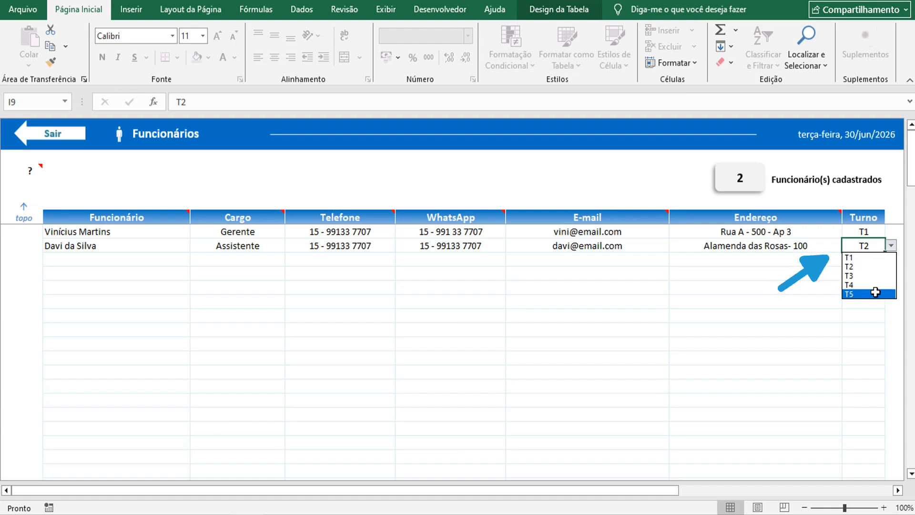
left_click(873, 259)
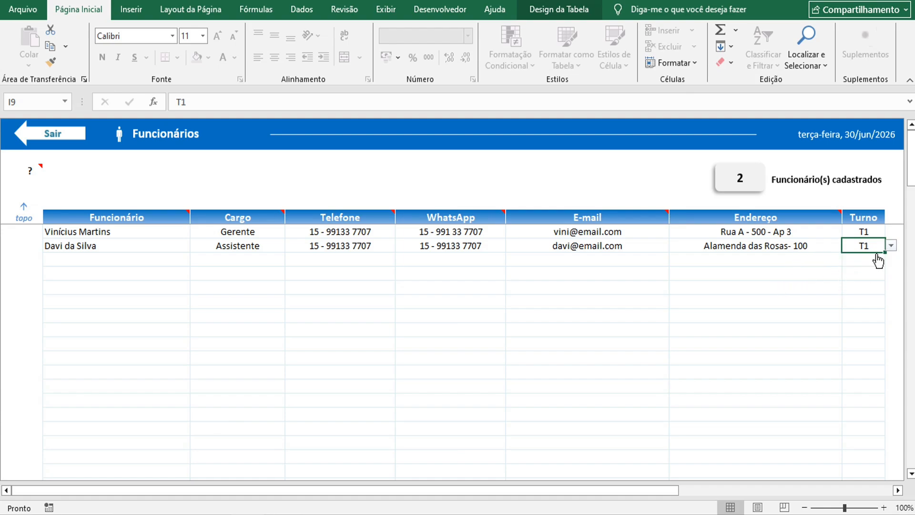
left_click(889, 245)
left_click(889, 245)
left_click(855, 283)
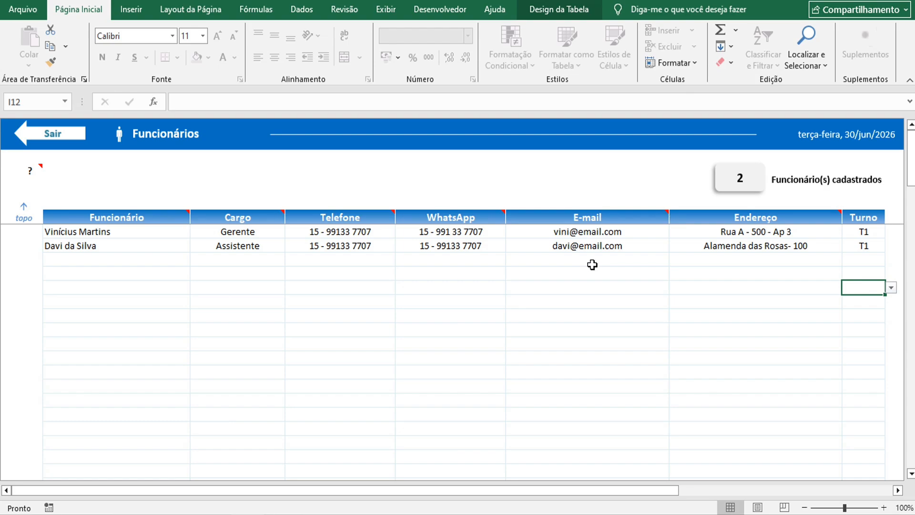
left_click_drag(163, 240, 157, 299)
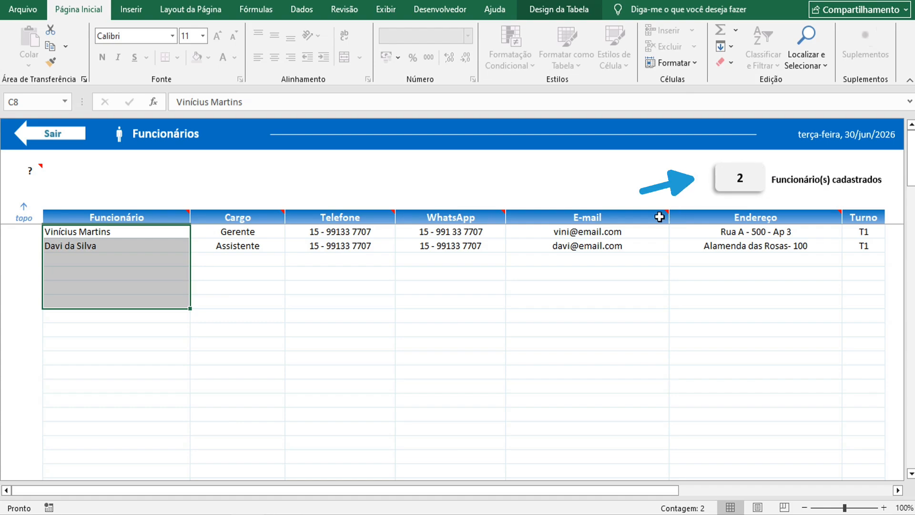
left_click(617, 273)
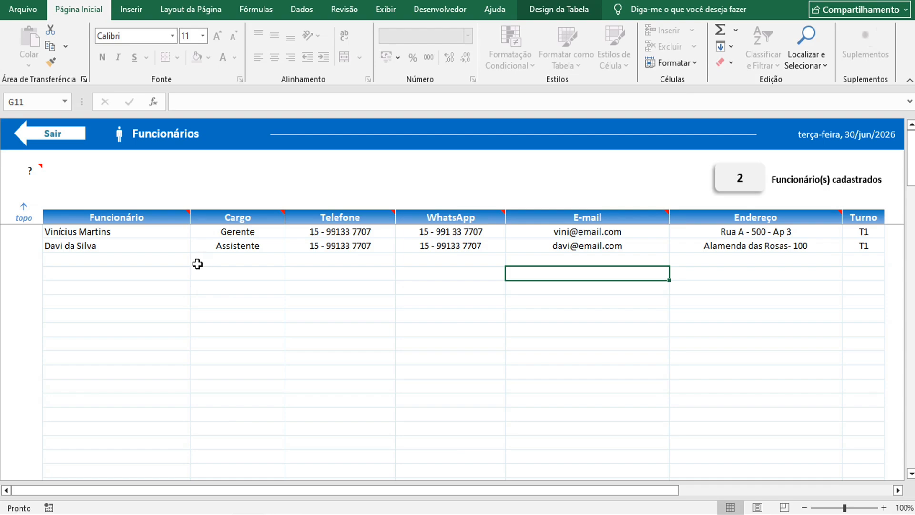
left_click(72, 138)
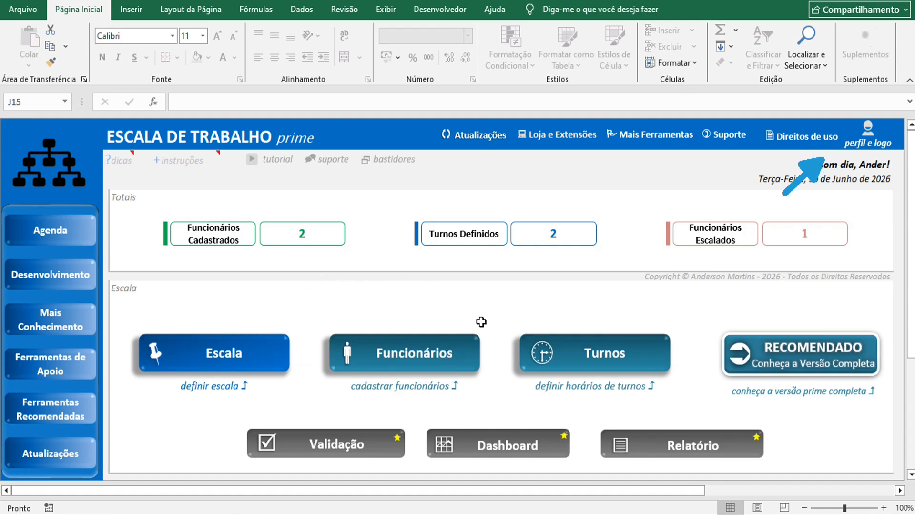
- Open the profile and logo page and select 2026 as the year the spreadsheet starts being used
left_click(869, 136)
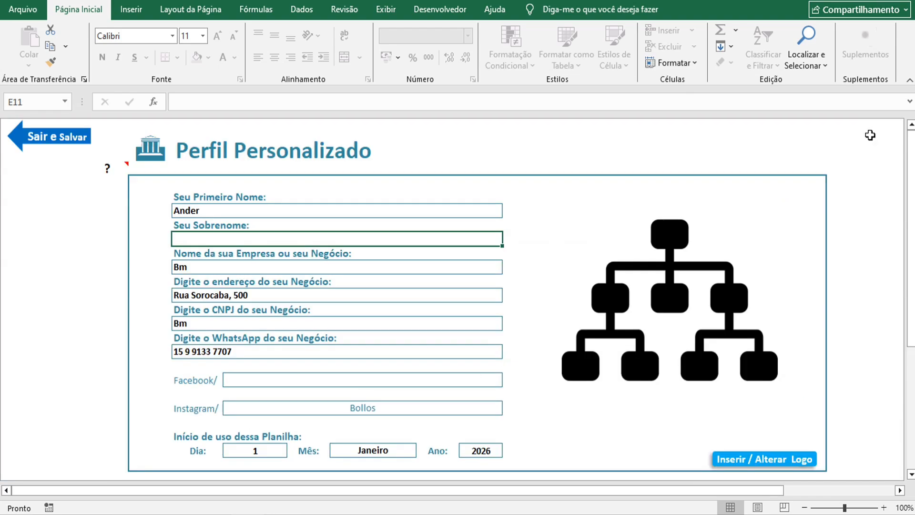
left_click(487, 210)
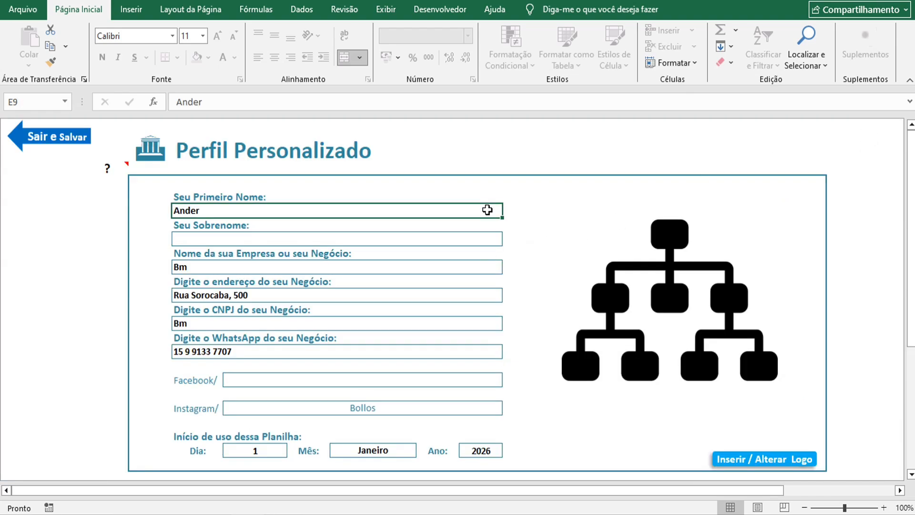
left_click(488, 239)
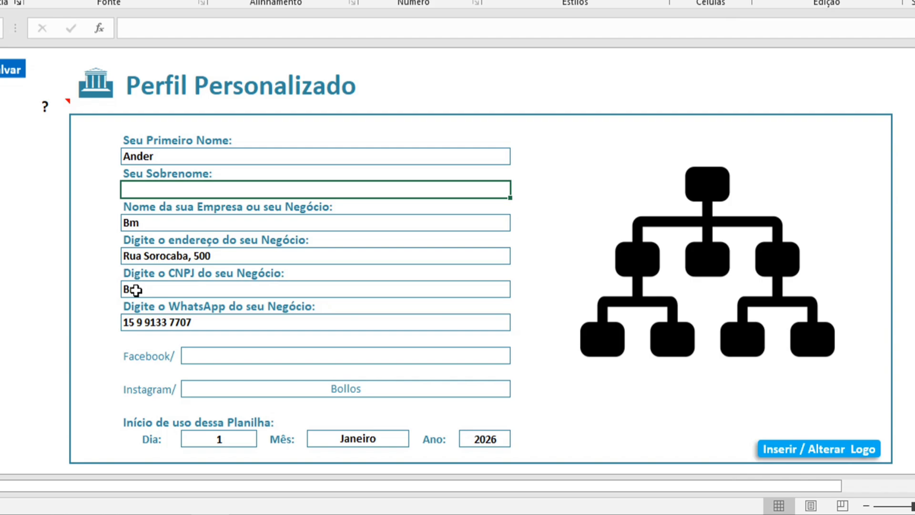
left_click(297, 323)
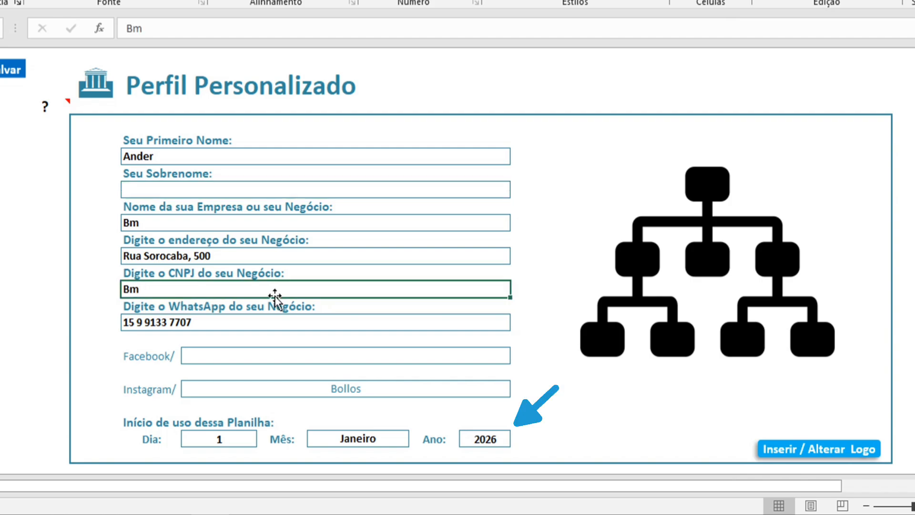
left_click(483, 448)
left_click(517, 439)
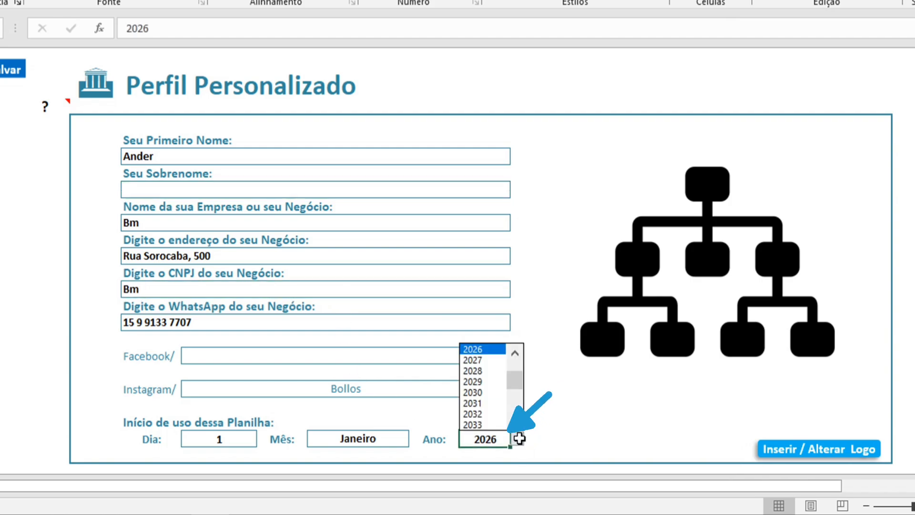
left_click(488, 349)
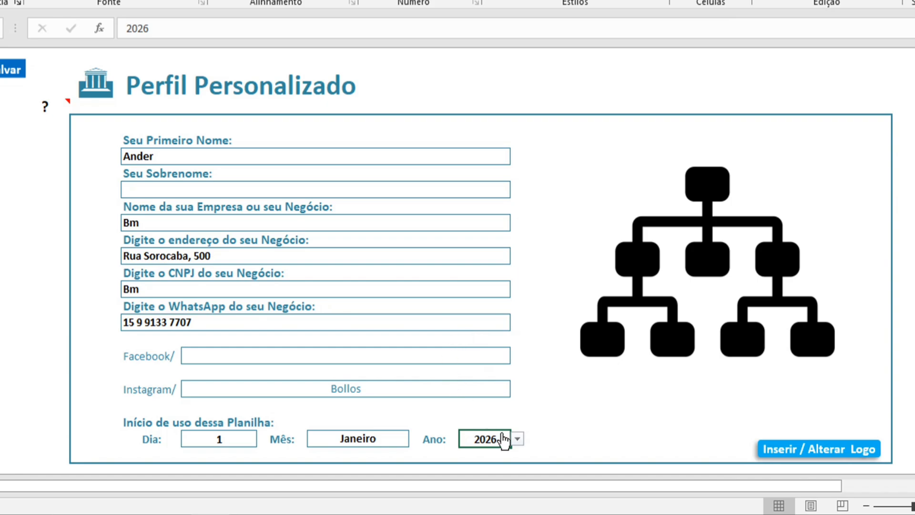
- Save the Perfil Personalizado page and return to the main menu
left_click(516, 440)
left_click(517, 438)
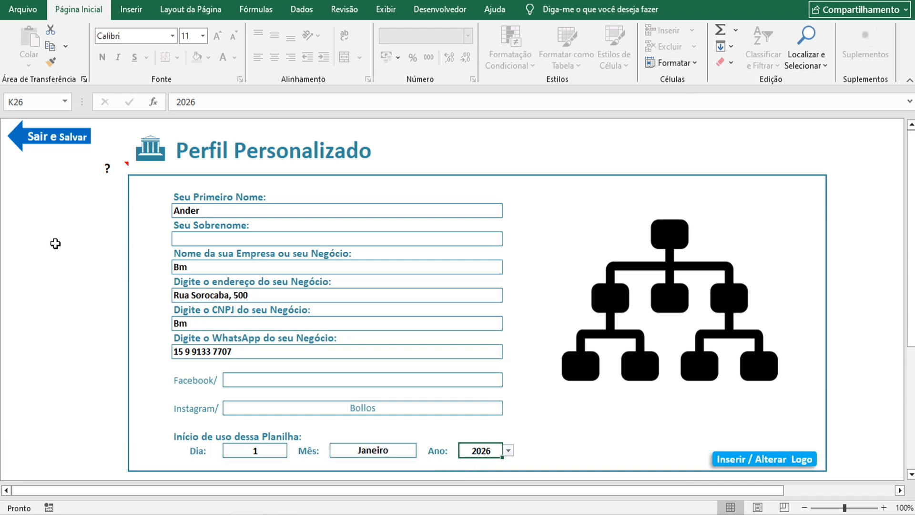
left_click(52, 149)
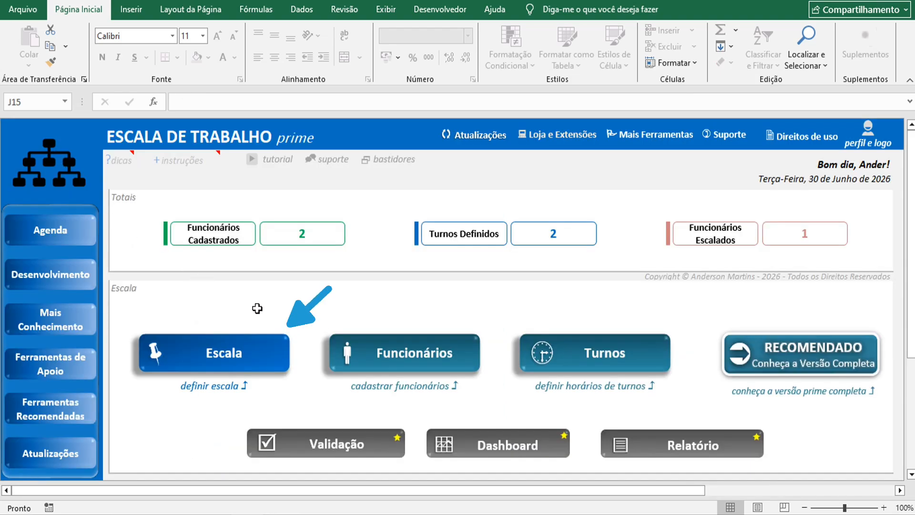
- Open the Escala page and select Junho as the schedule month
left_click(288, 339)
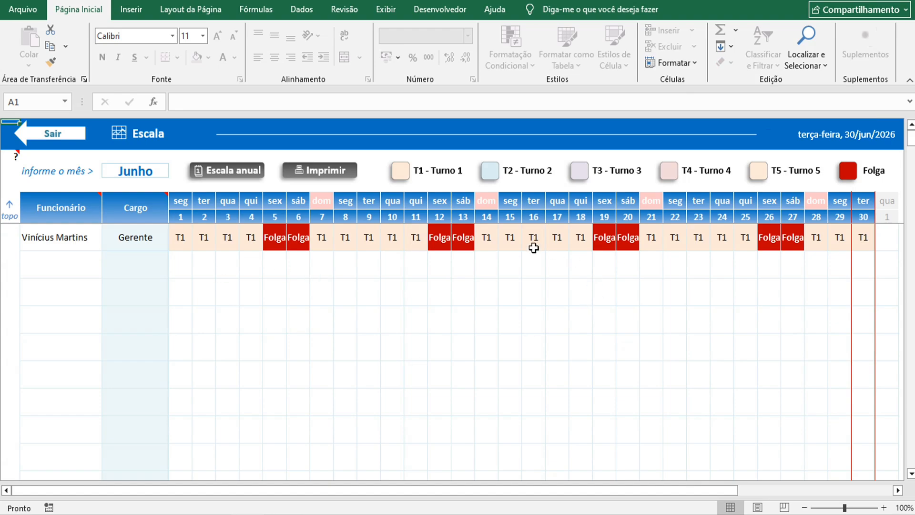
left_click(150, 171)
left_click(174, 171)
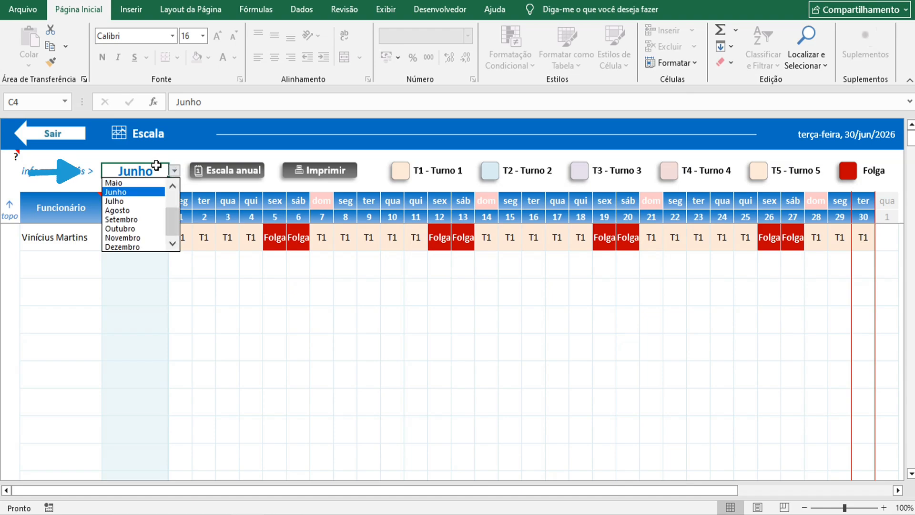
left_click(134, 193)
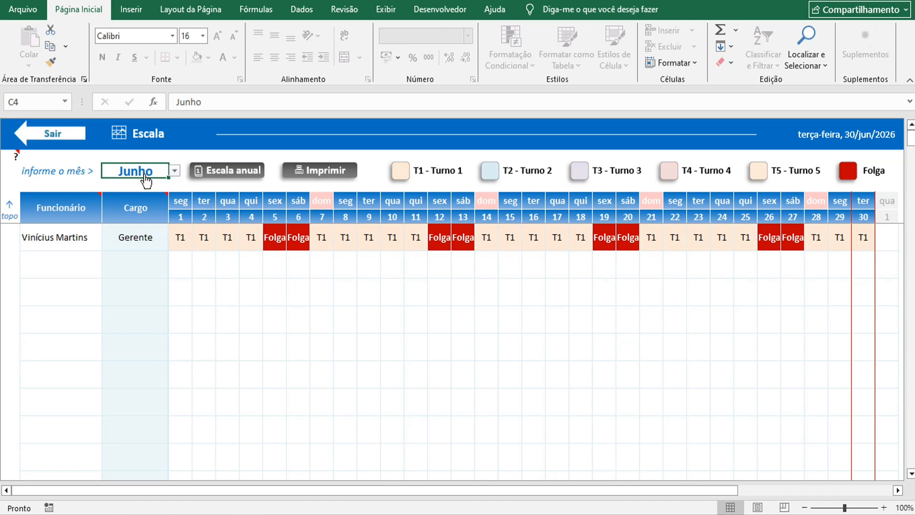
- Examine the first employee's schedule row, including the employee list, role and the T1 shifts of the opening days
left_click(87, 265)
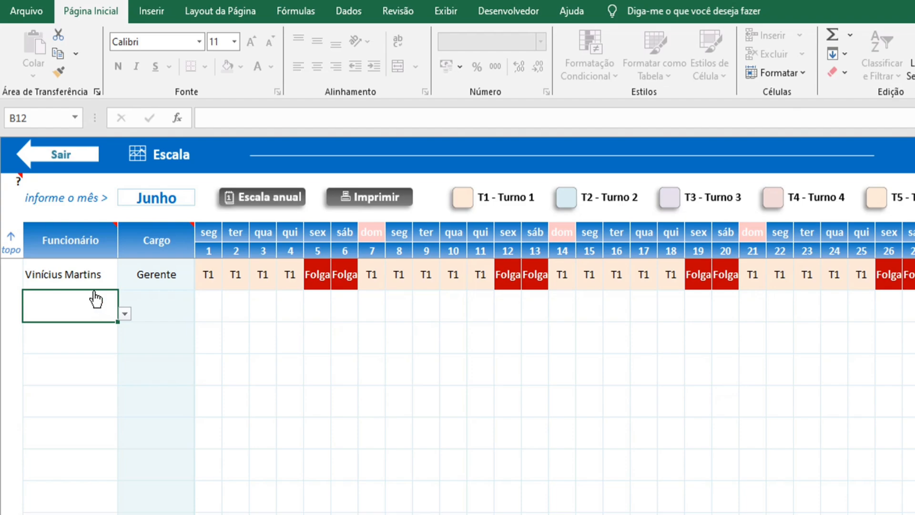
left_click(91, 274)
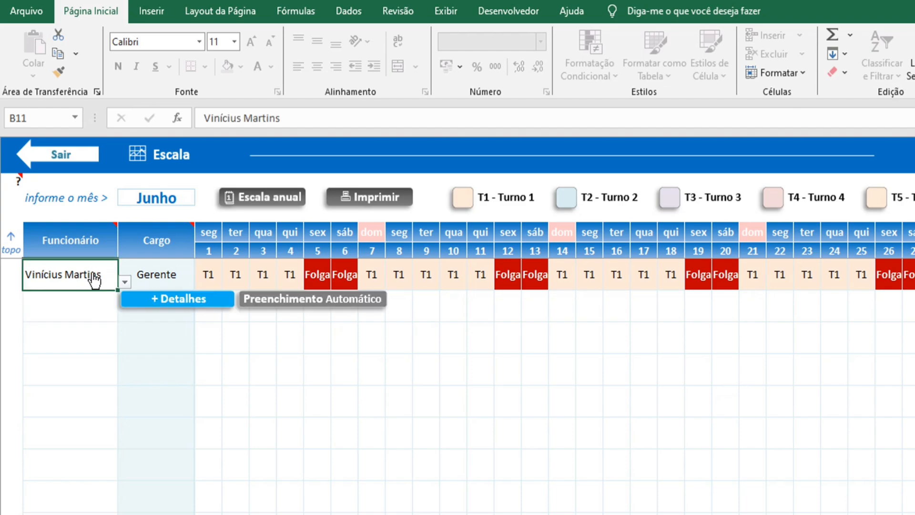
left_click(122, 279)
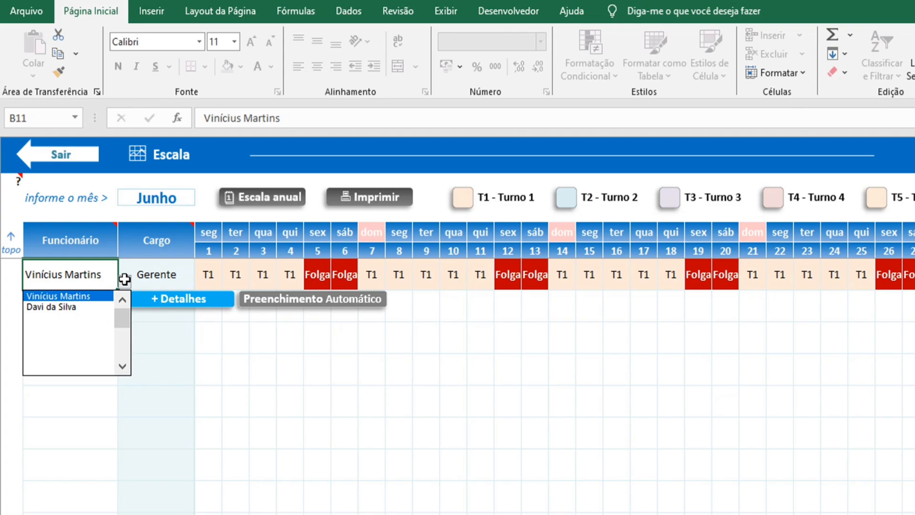
left_click(125, 280)
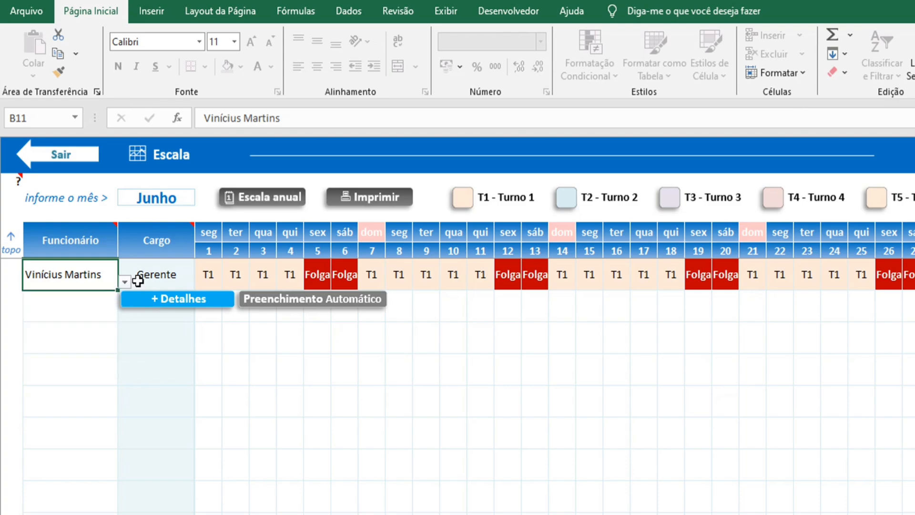
left_click(184, 271)
left_click(210, 272)
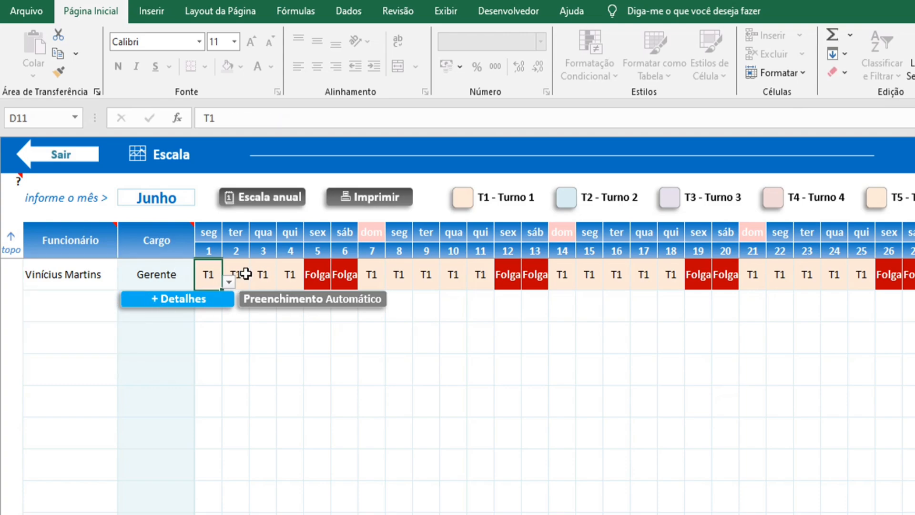
left_click(240, 274)
left_click(262, 340)
left_click(210, 279)
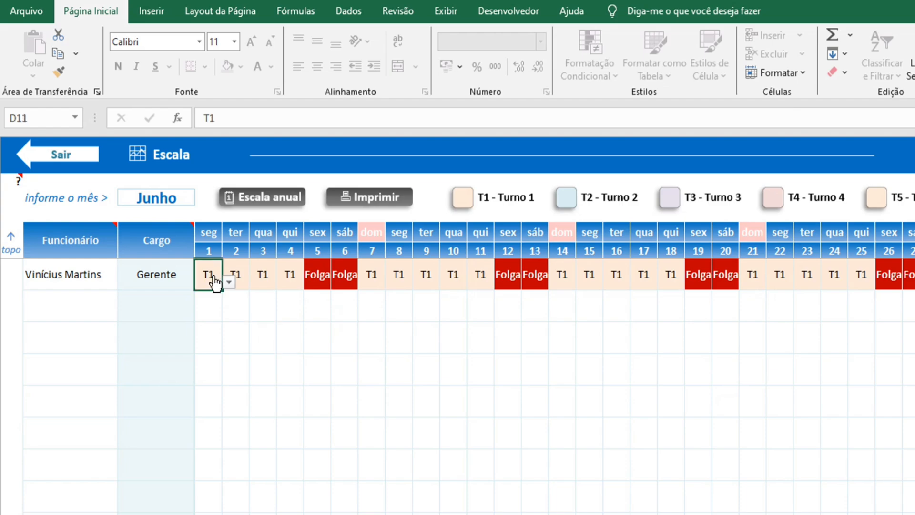
left_click(261, 281)
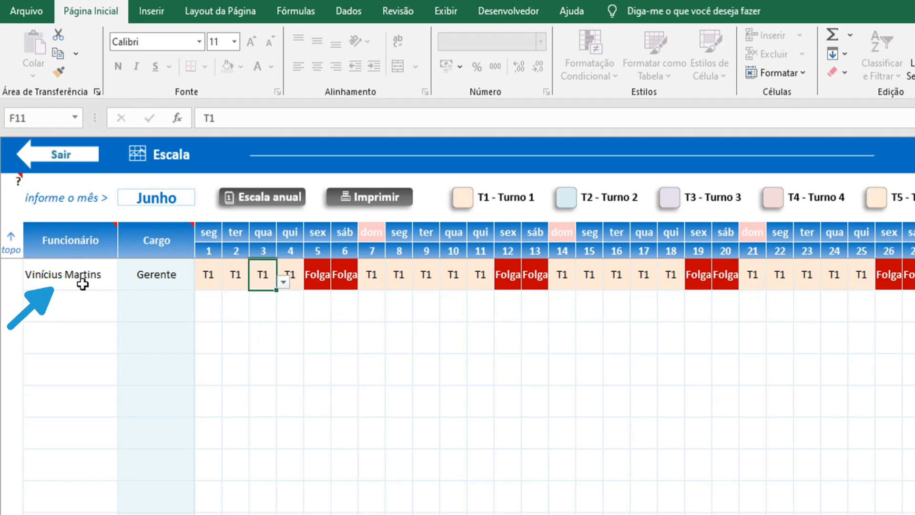
- Choose the second registered employee for the empty schedule row below the Gerente
left_click(99, 305)
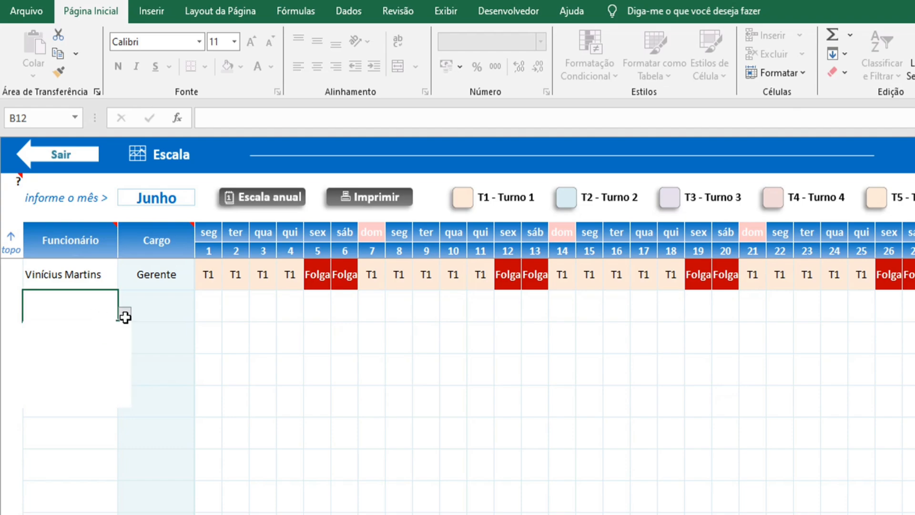
left_click(124, 314)
scroll(122, 349, "up", 1)
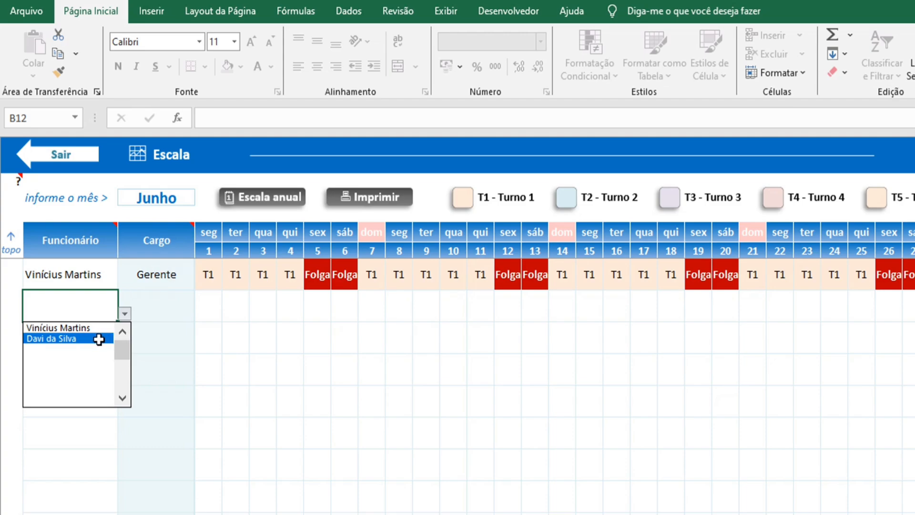
left_click(98, 339)
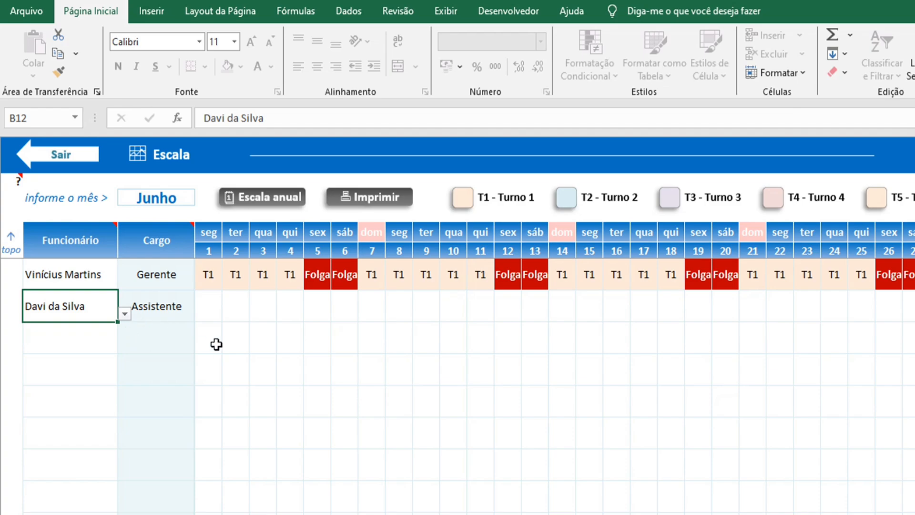
- Examine the shift options for the Assistente on day 1 and the weekday headers of days 1 and 2
left_click(214, 308)
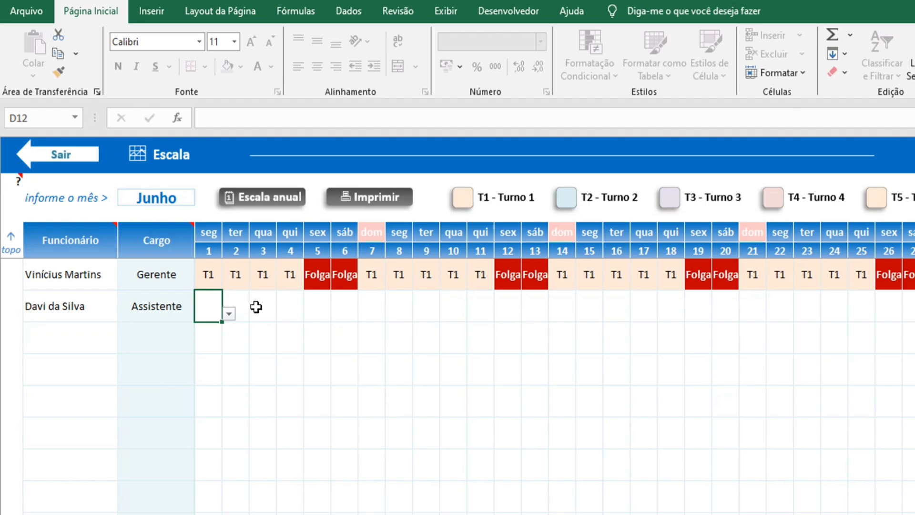
left_click(230, 313)
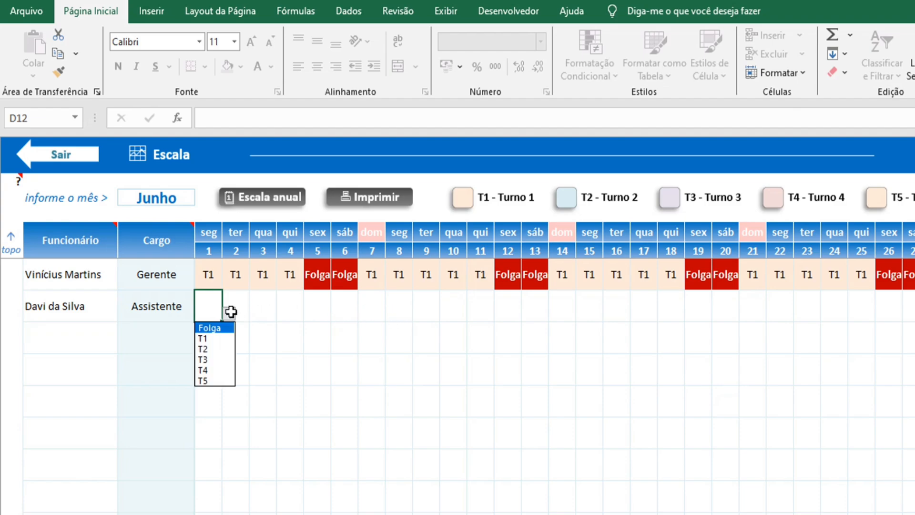
key("Escape")
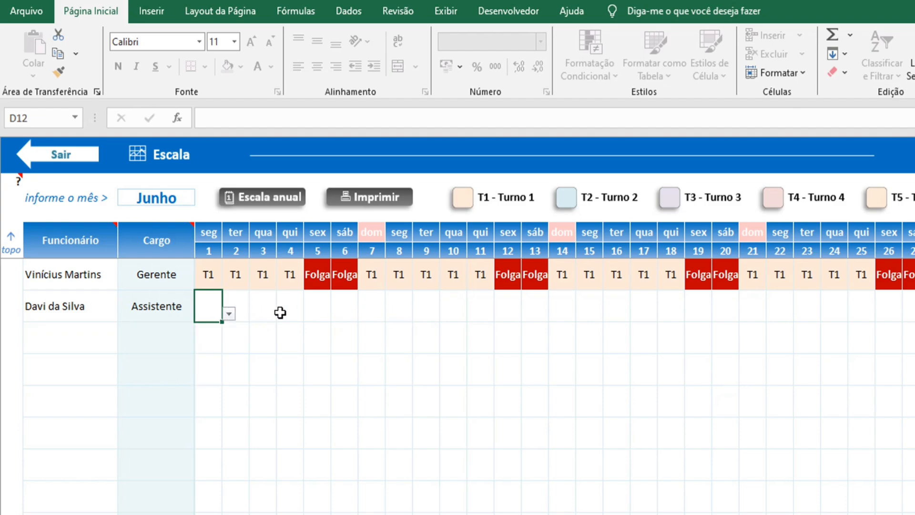
left_click(346, 309)
left_click(218, 235)
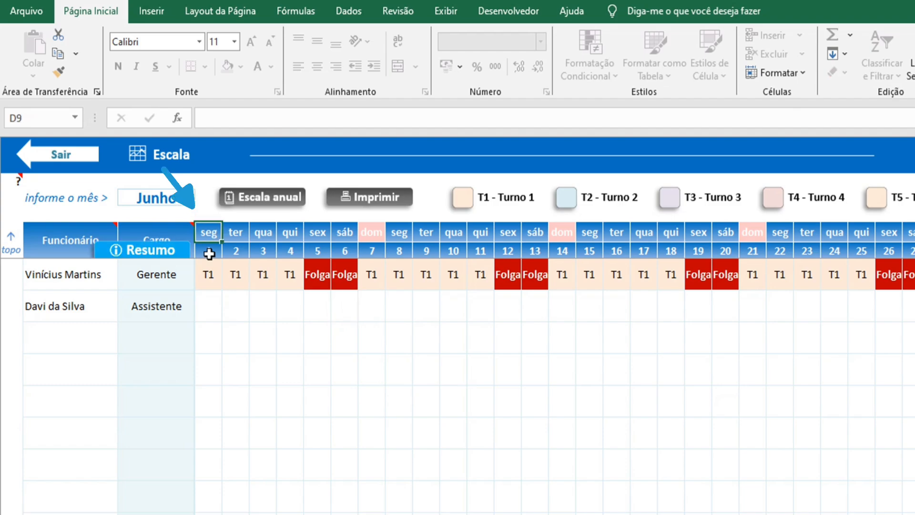
left_click(236, 235)
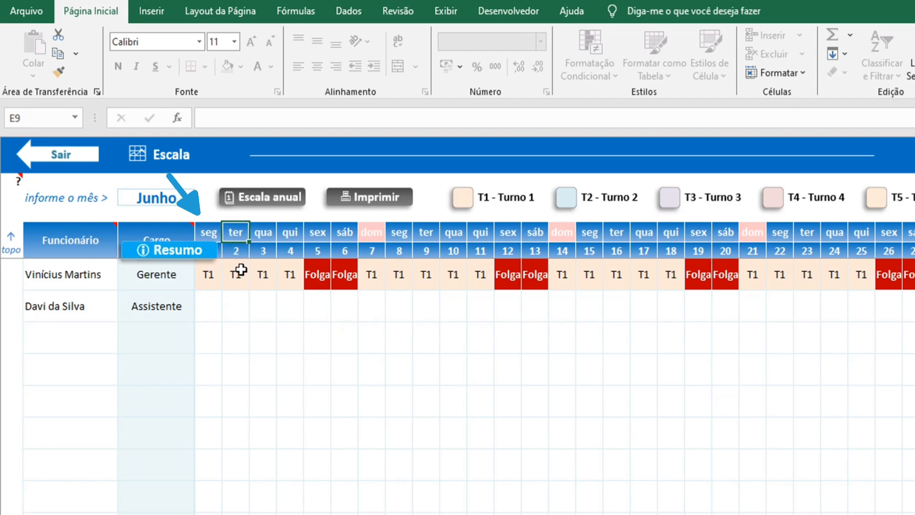
left_click(281, 314)
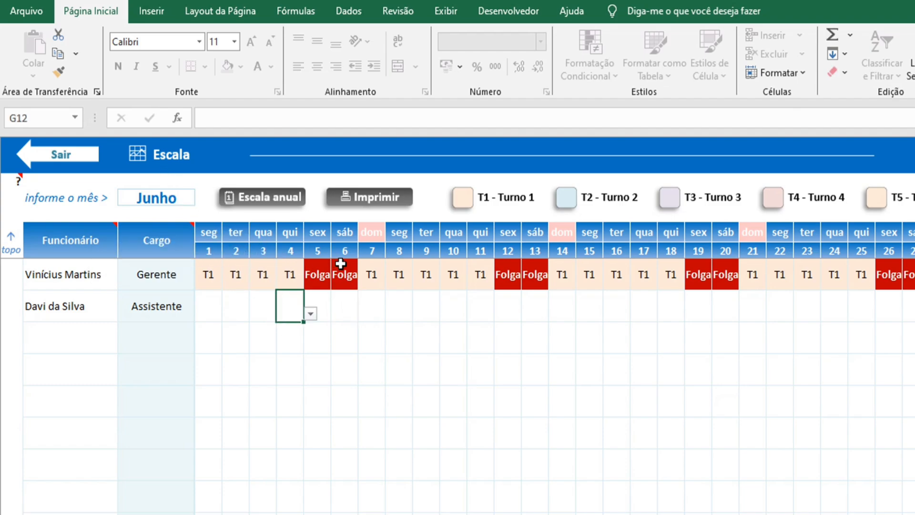
- Assign shift T1 to the Assistente on days 1, 2 and 3 of Junho
left_click(210, 314)
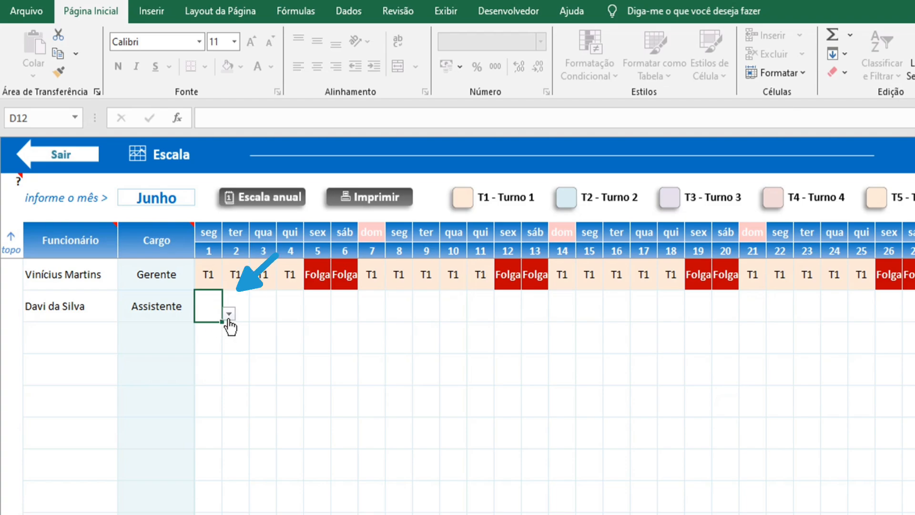
left_click(228, 313)
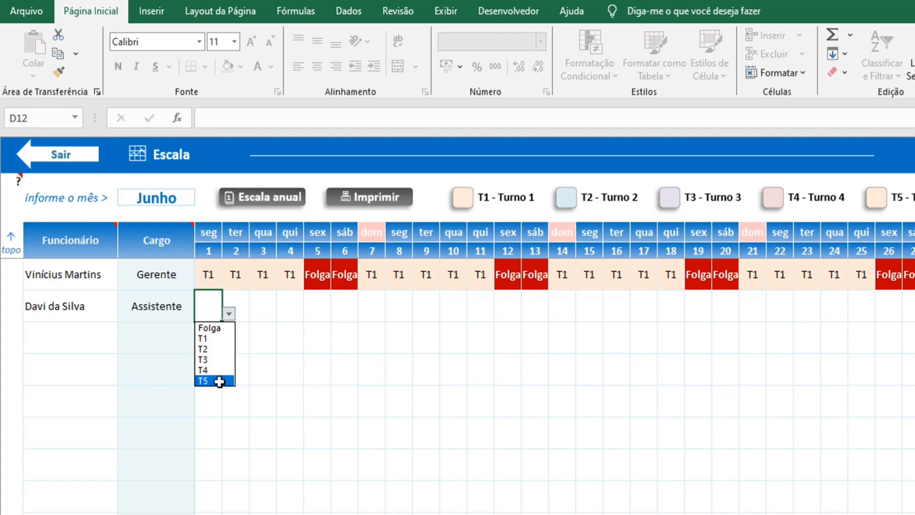
left_click(212, 338)
left_click(244, 301)
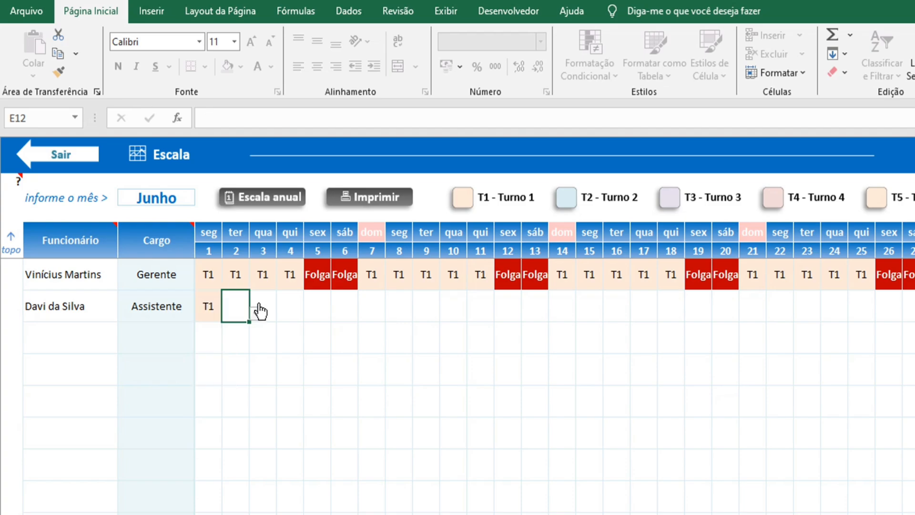
left_click(257, 312)
left_click(231, 339)
left_click(270, 298)
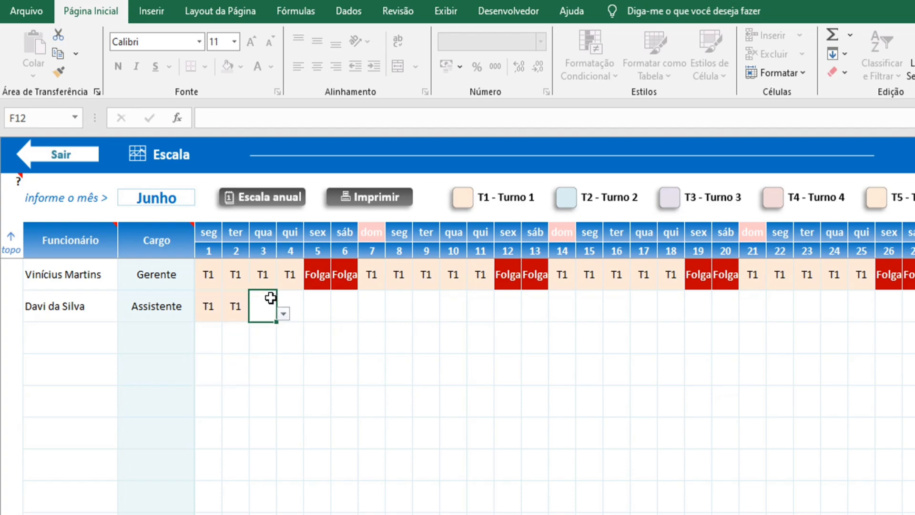
left_click(283, 313)
left_click(255, 339)
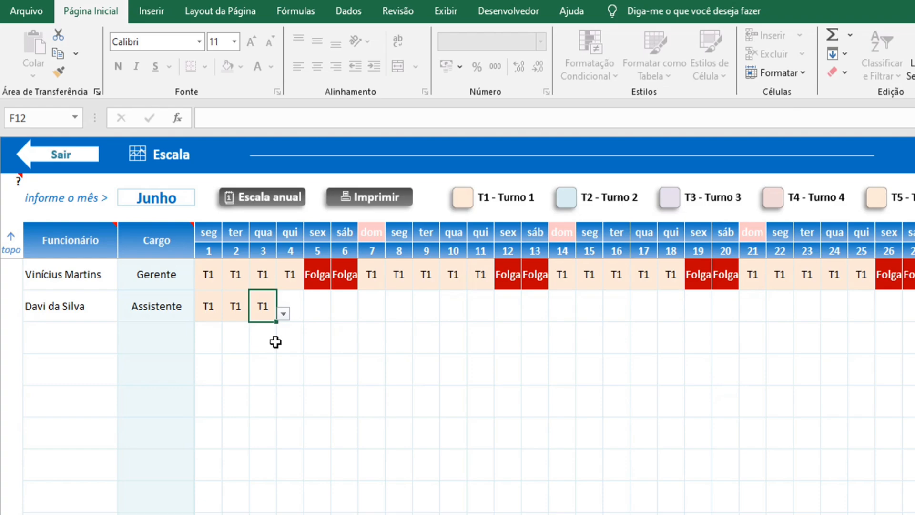
- Mark day 4 as Folga in the Assistente's row of the Junho schedule
left_click(296, 298)
left_click(310, 313)
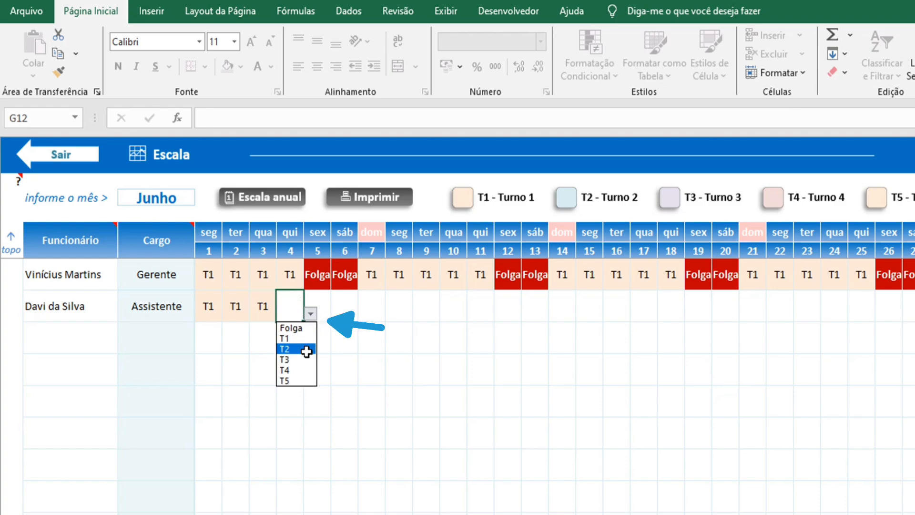
left_click(307, 328)
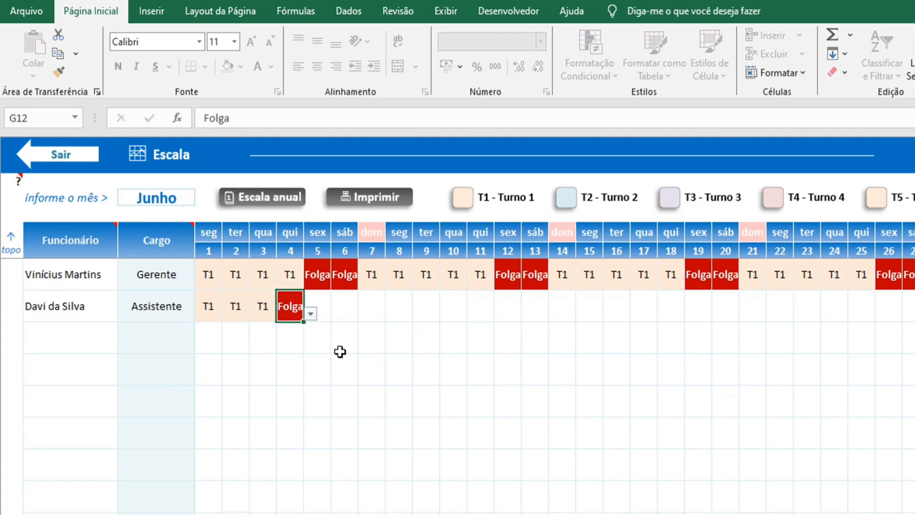
left_click(359, 298)
left_click(453, 304)
left_click(537, 308)
left_click(735, 305)
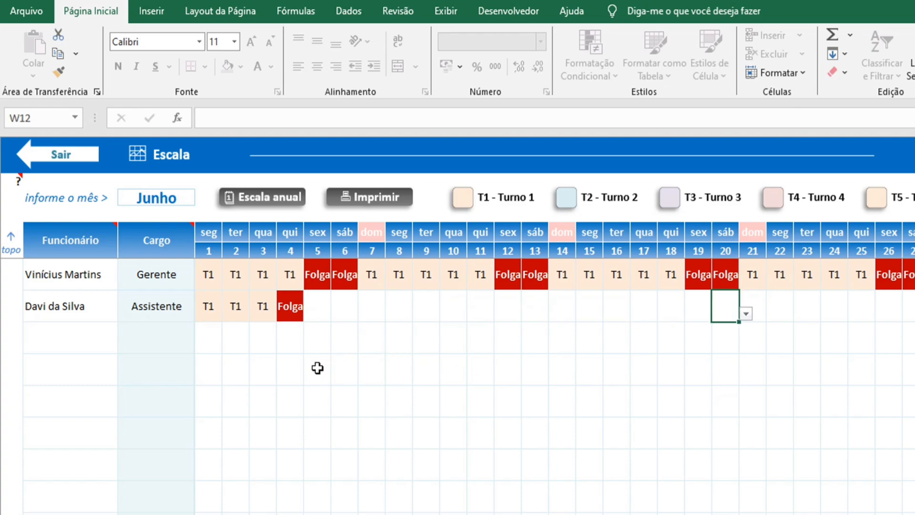
- View the Assistente's details on scheduled days and days off for the month, and close them
left_click(97, 308)
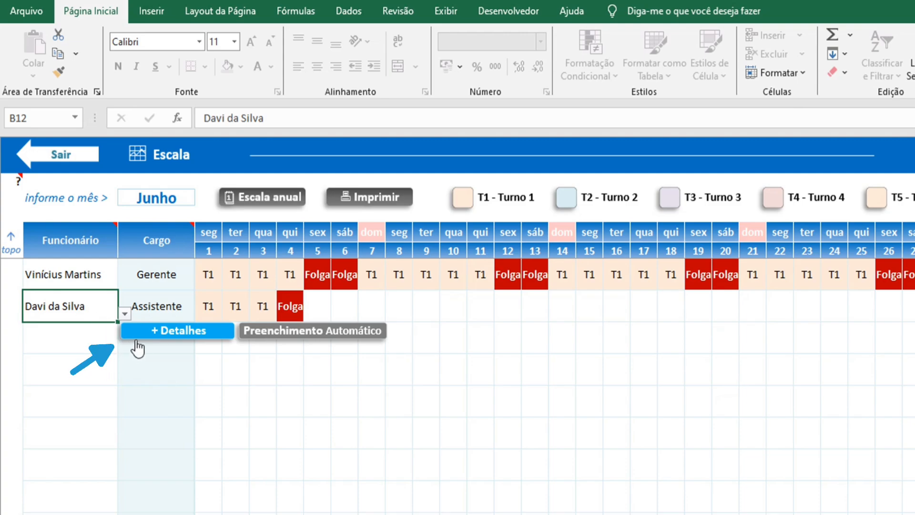
left_click(138, 334)
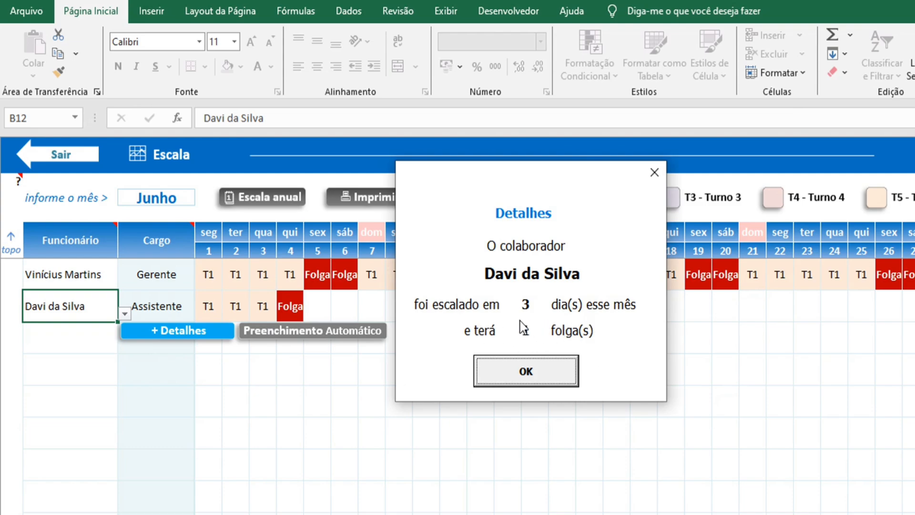
left_click(547, 365)
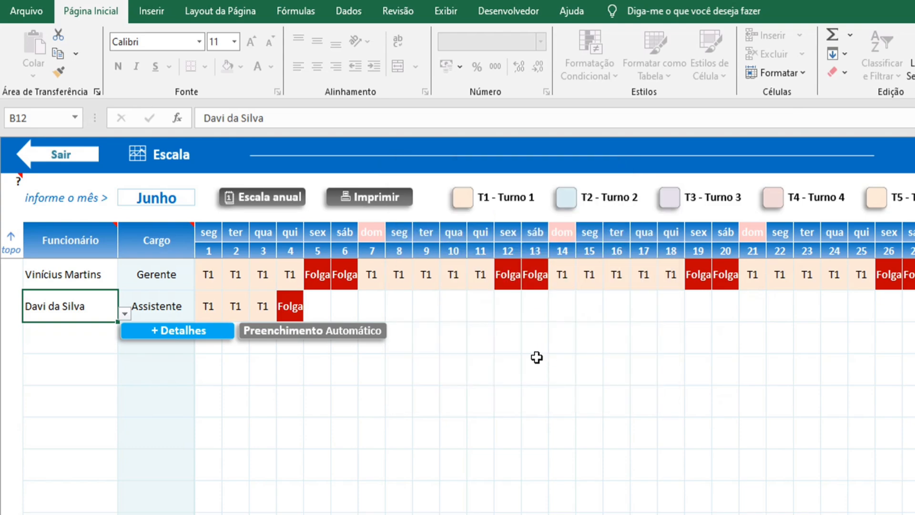
- View the Resumo of employees per shift and on leave for day 4 of Junho, and close it
left_click(291, 231)
left_click(264, 250)
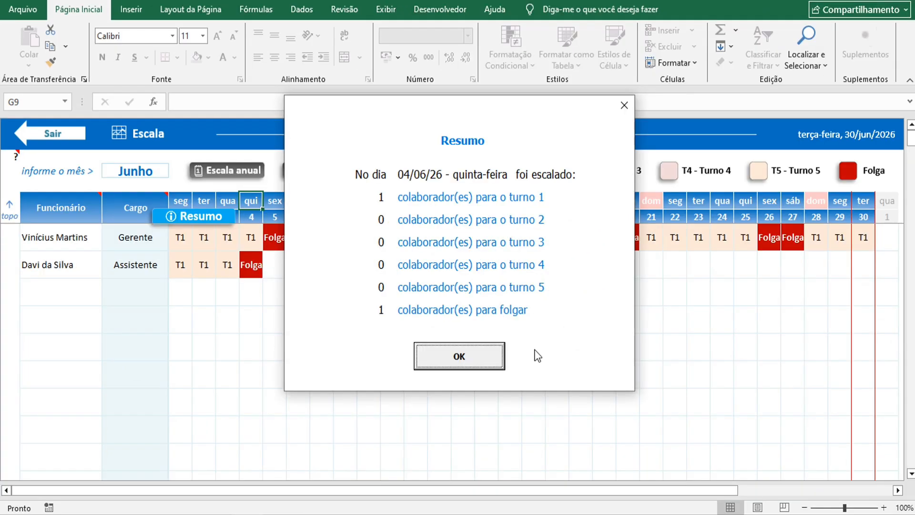
left_click(498, 352)
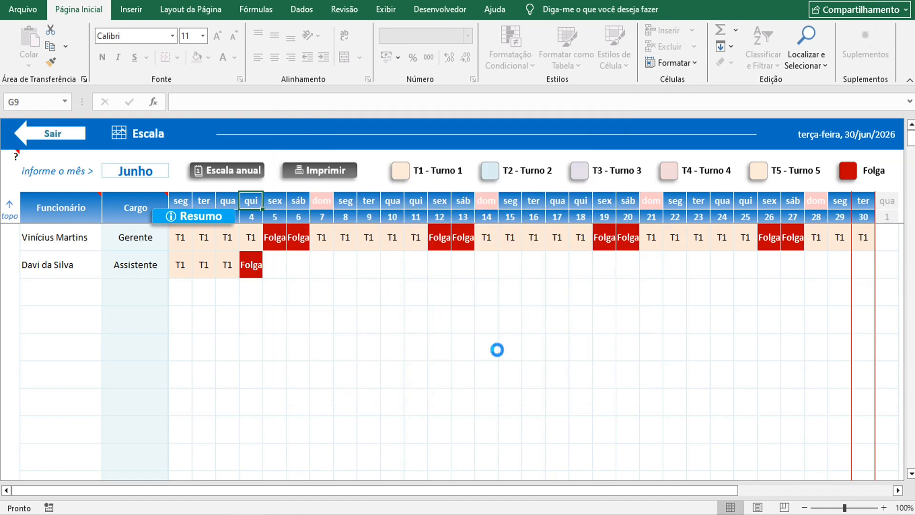
left_click(471, 348)
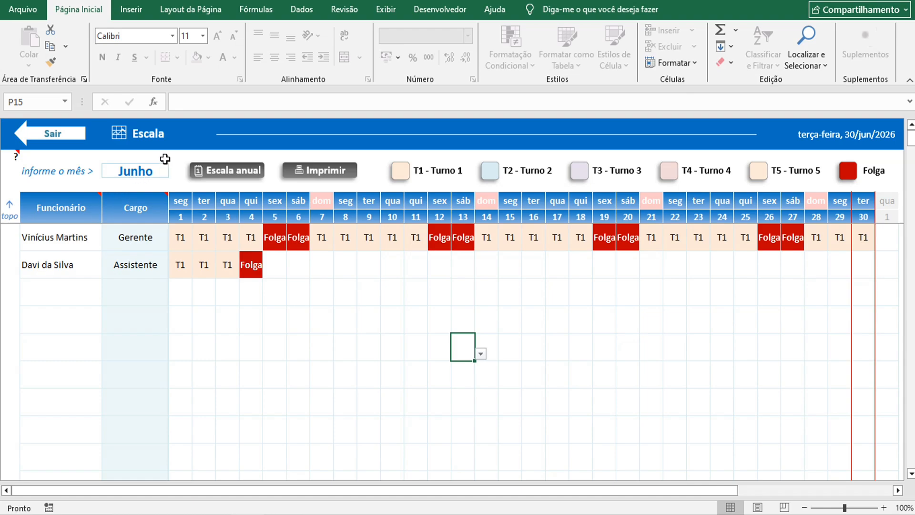
- Leave the Escala sheet, view the Agenda calendar and activity list, and return to the workbook's home page
left_click(68, 135)
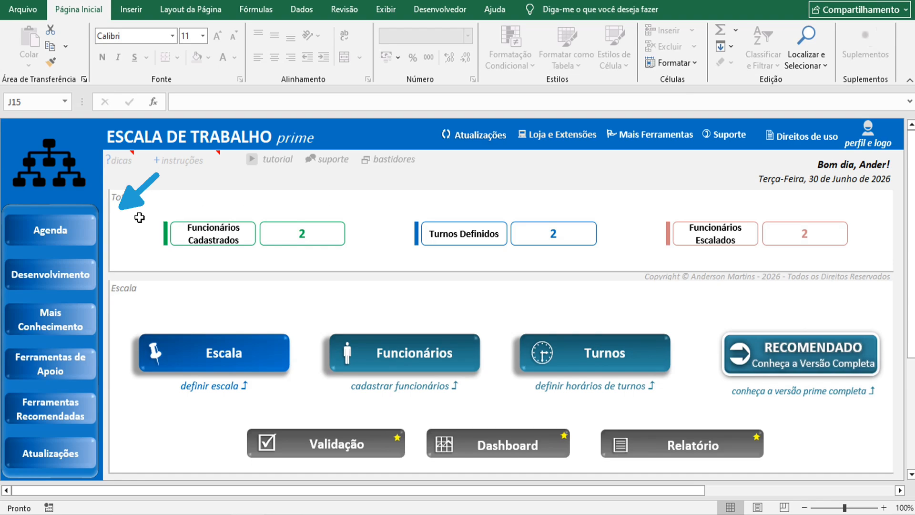
left_click(93, 230)
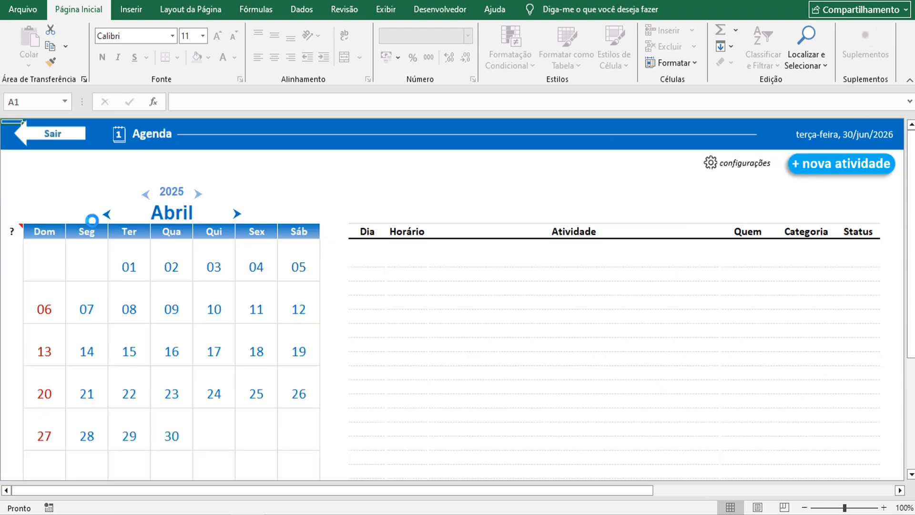
left_click(72, 138)
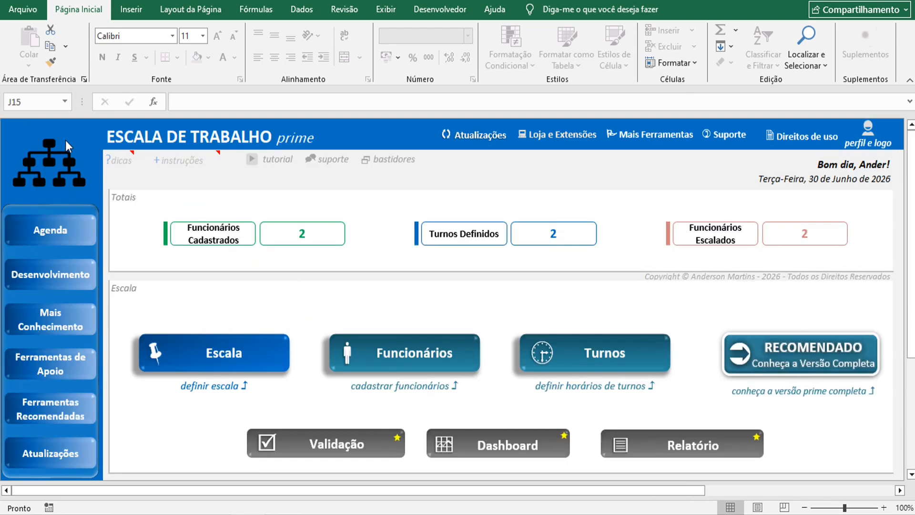
- Open the mini course Domine as Contas a Pagar/ Receber in Desenvolvimento, and return to the home page
left_click(58, 275)
left_click(134, 301)
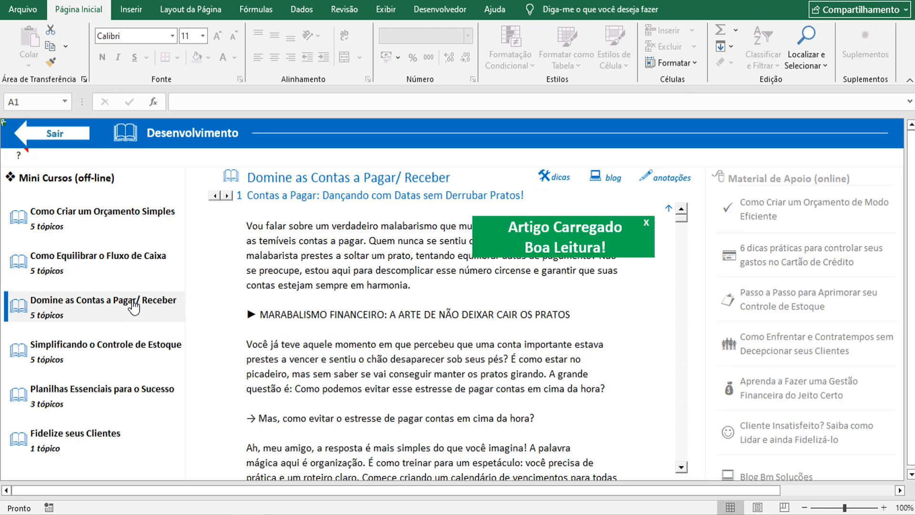
left_click(83, 140)
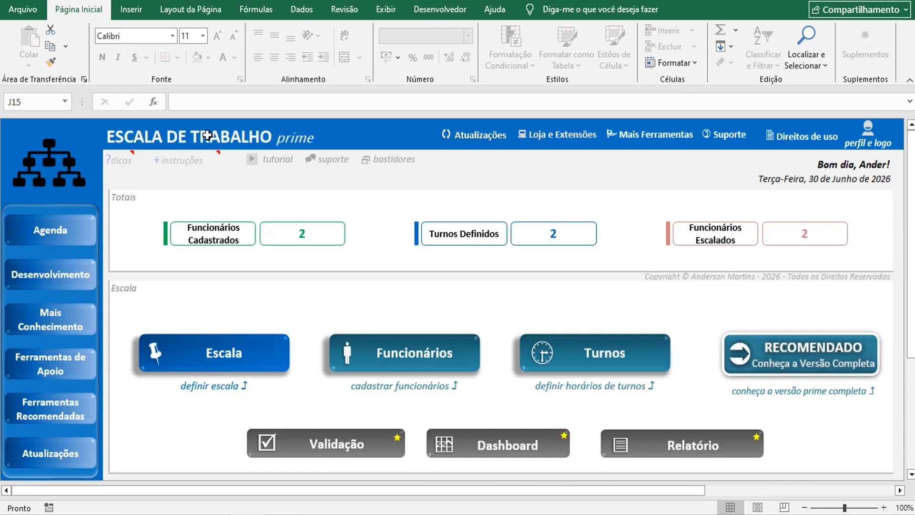
- View the free spreadsheets offered under Mais Ferramentas, and return to the home page
left_click(646, 136)
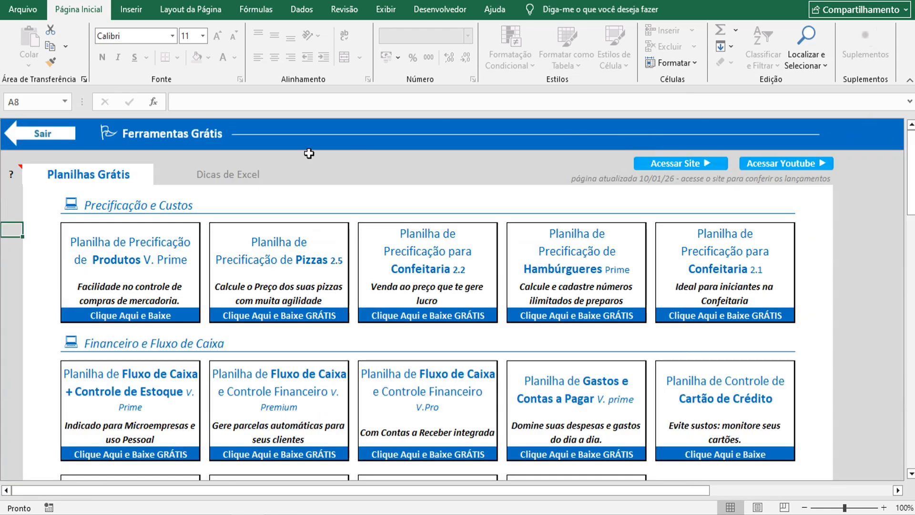
left_click(66, 138)
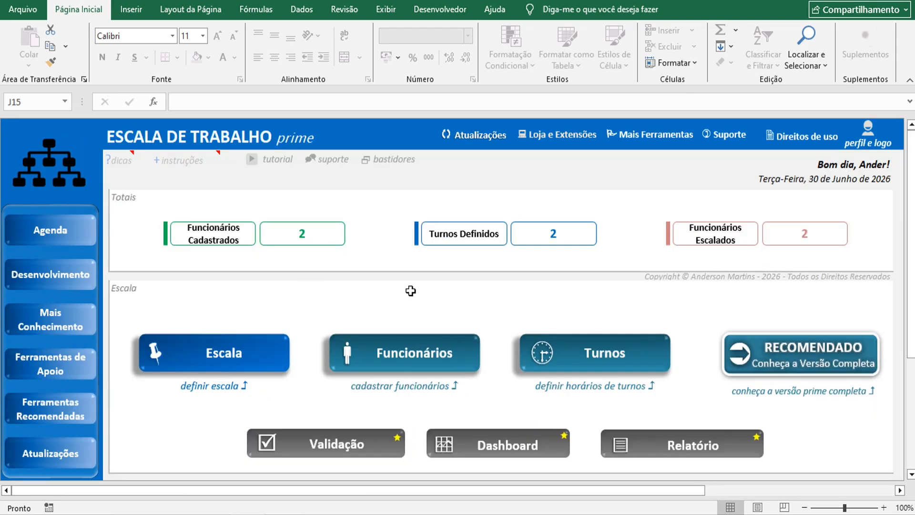